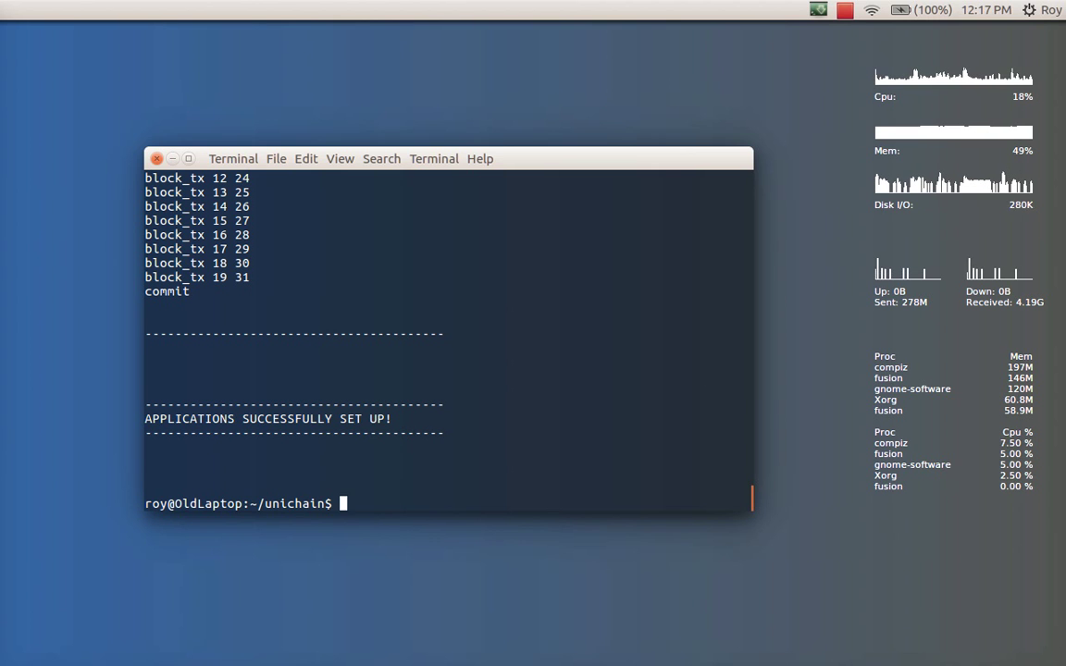
- Clear the terminal output, switch to Chrome and open the UniApps site at 127.0.0.1/uniapps
{"action": "type", "text": "clear"}
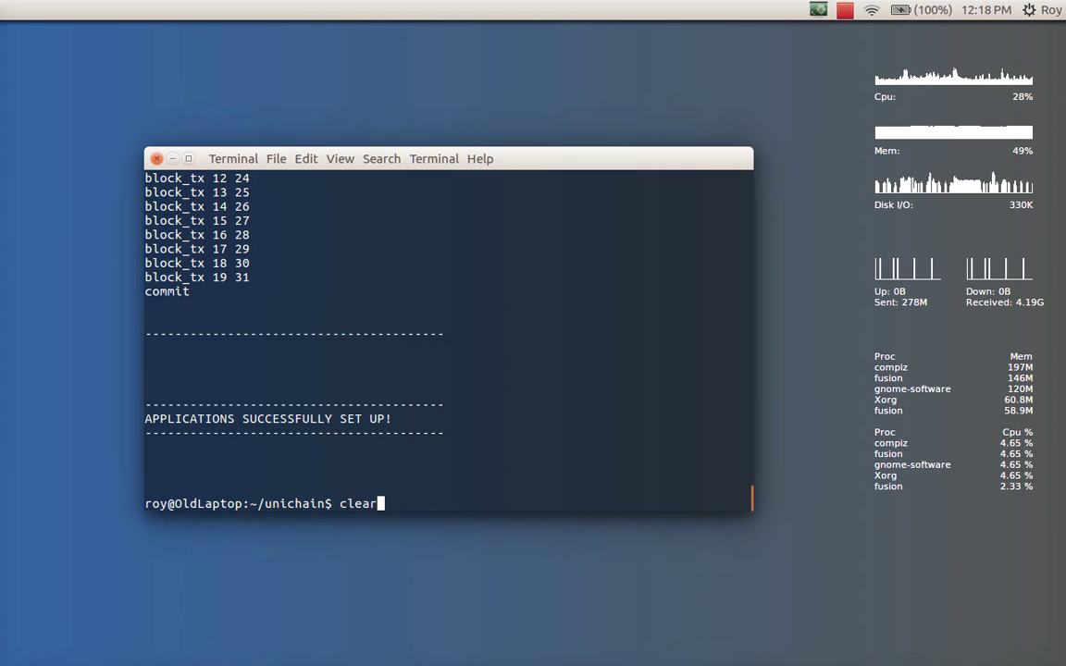
{"action": "key", "text": "Return"}
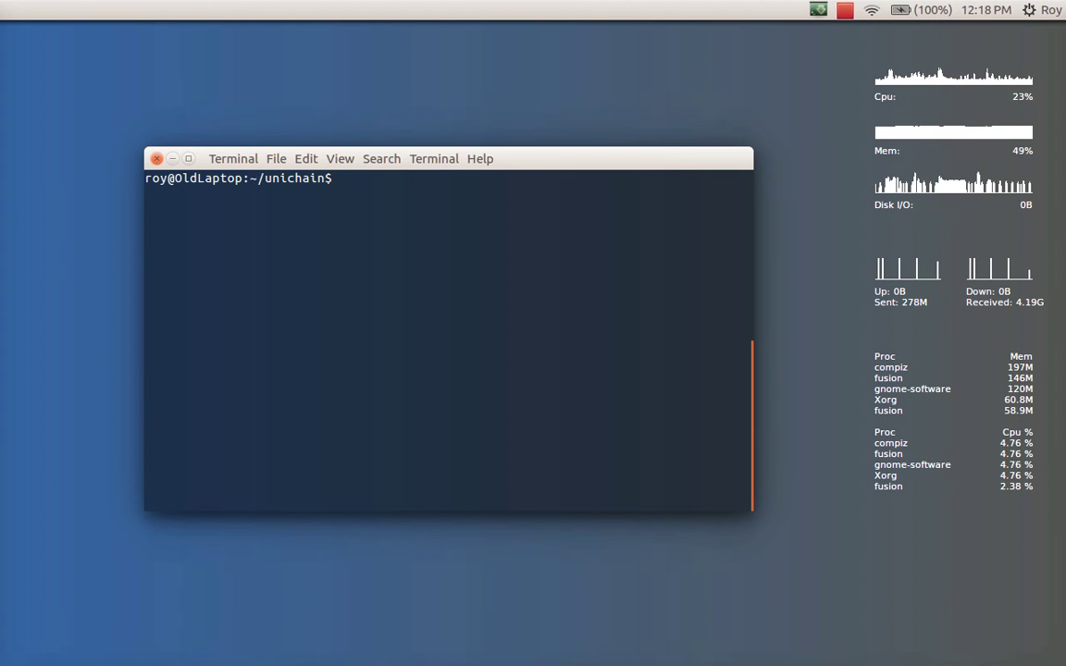
{"action": "key", "text": "super"}
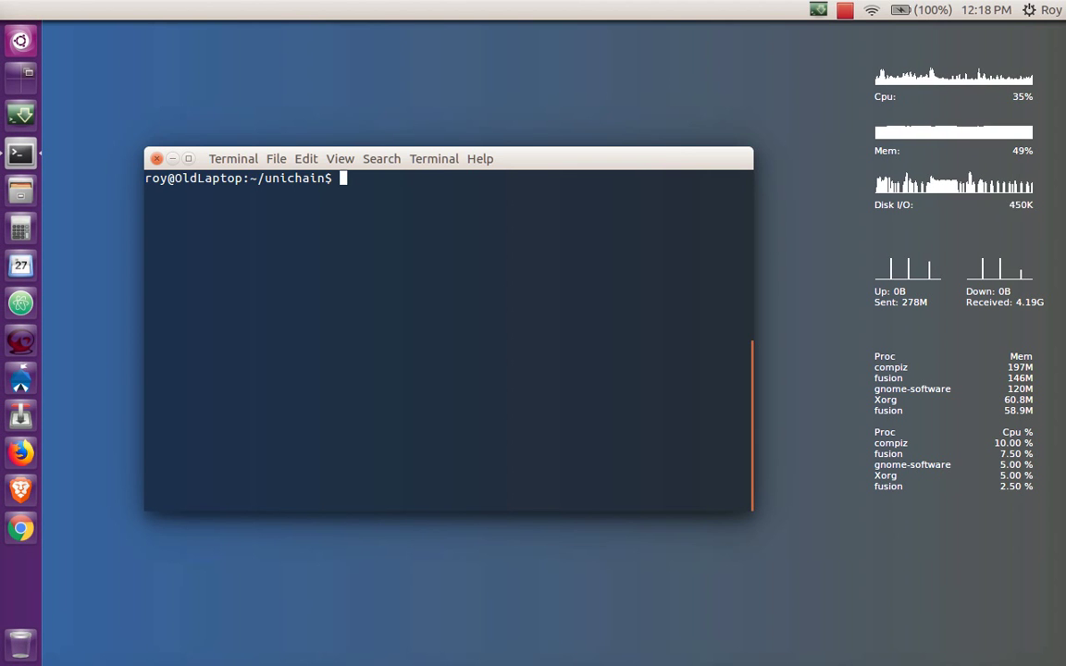
{"action": "left_click", "coordinate": [21, 529]}
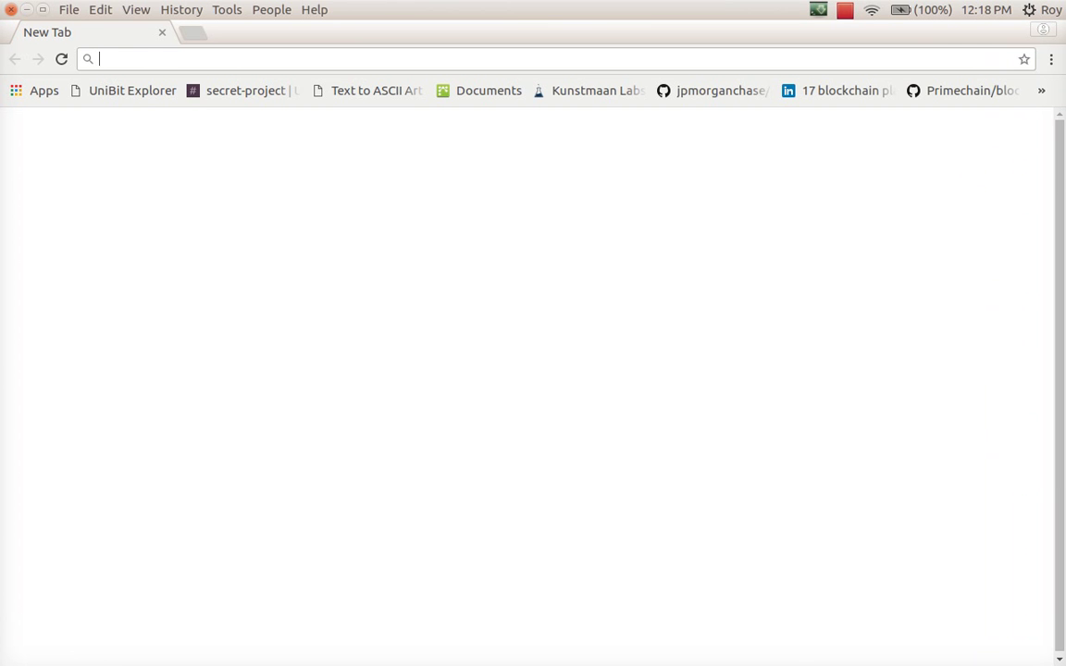
{"action": "type", "text": "1212"}
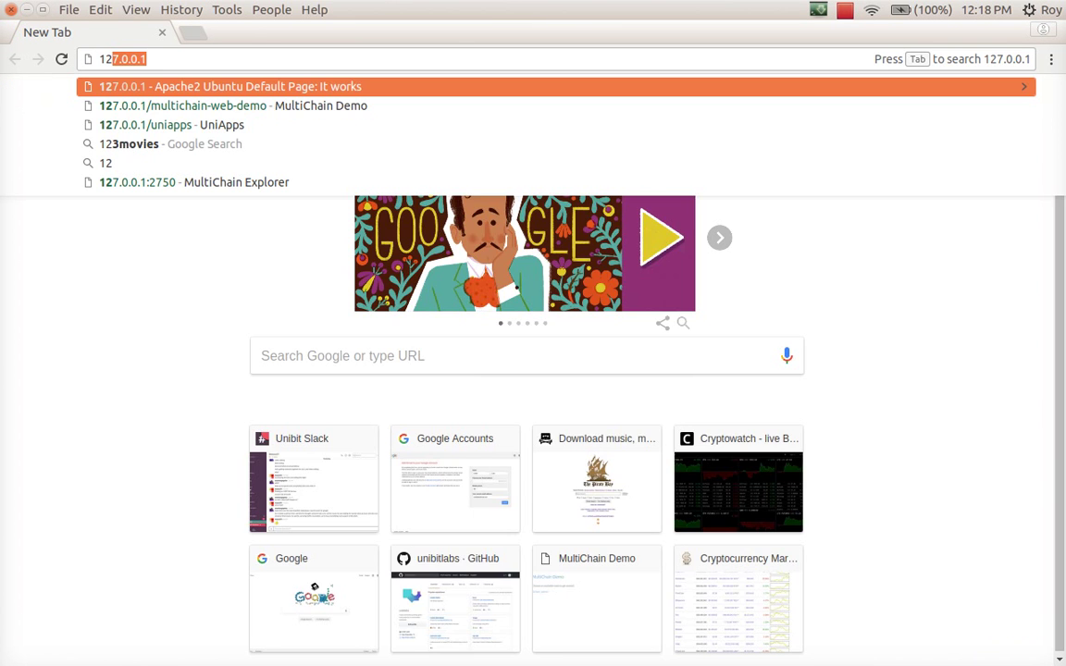
{"action": "key", "text": "Down"}
{"action": "key", "text": "Down"}
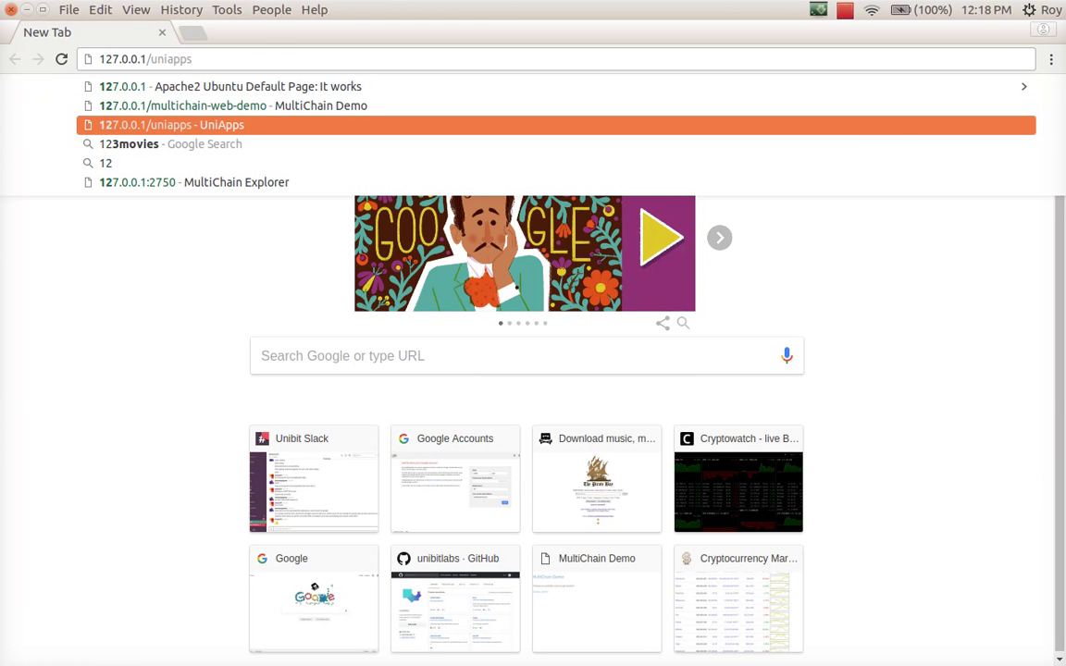
{"action": "key", "text": "Return"}
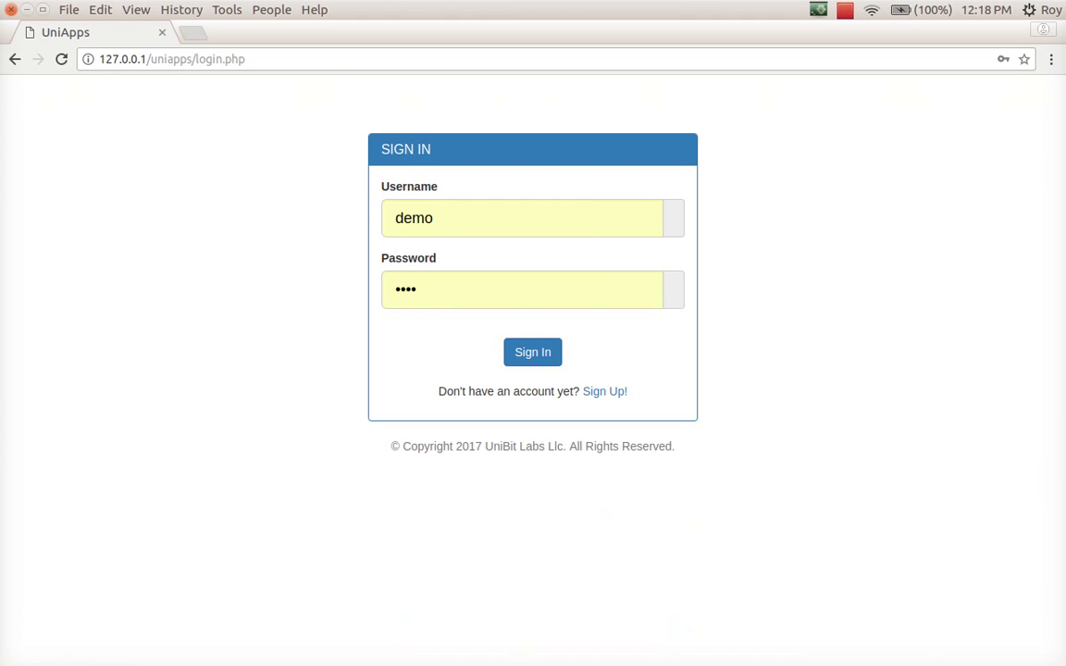
- Open the MultiChain Explorer at 127.0.0.1:2750 in a new browser tab
{"action": "key", "text": "ctrl+t"}
{"action": "type", "text": "127.0.0.1"}
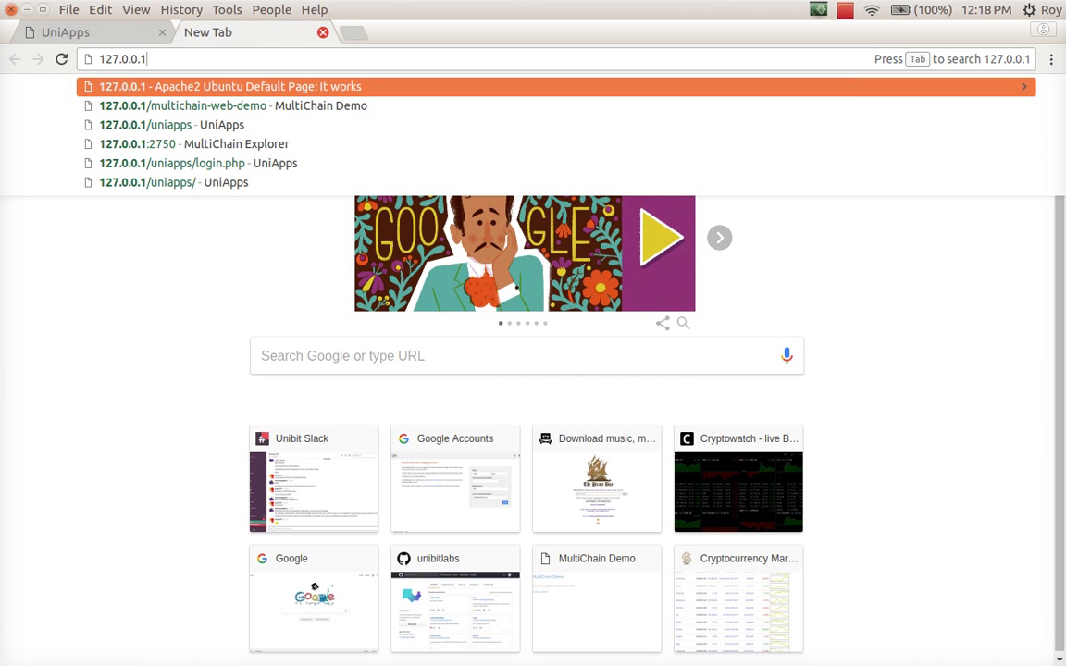
{"action": "type", "text": ":27"}
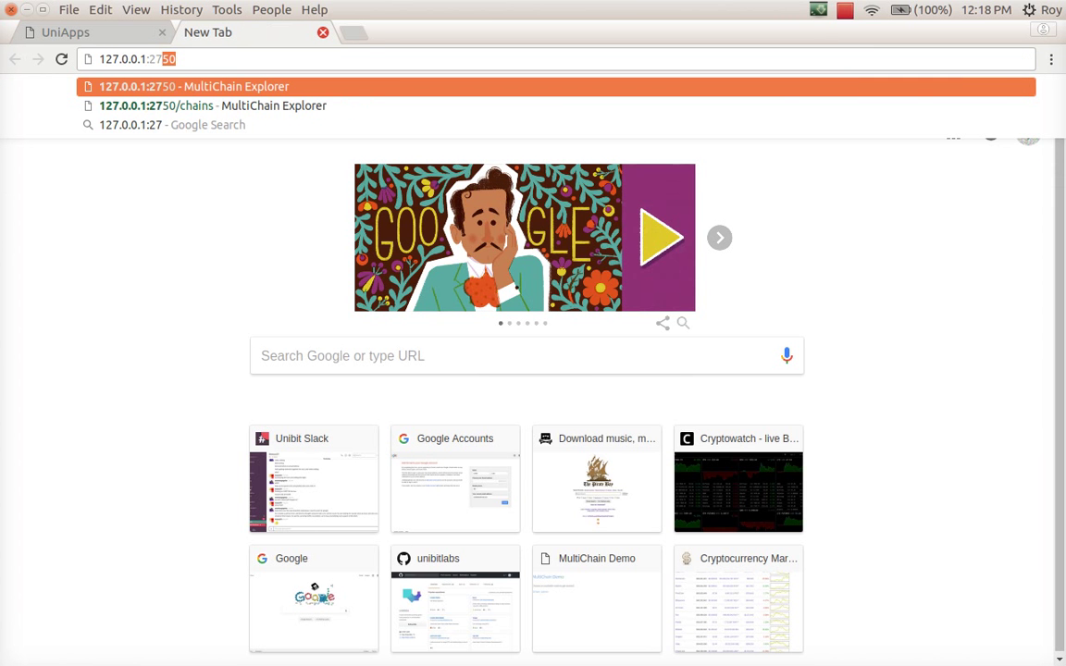
{"action": "key", "text": "Return"}
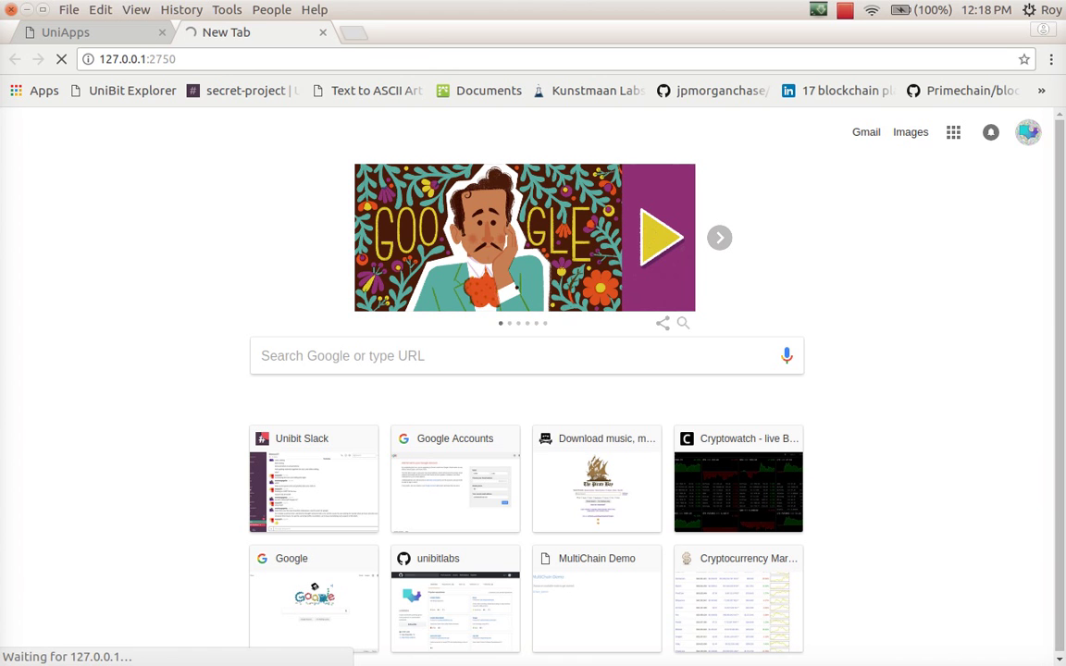
- Open the MultiChain web demo at 127.0.0.1/multichain-web-demo in another new browser tab
{"action": "left_click", "coordinate": [353, 32]}
{"action": "type", "text": "127.0.0.1/multichain-web-demo"}
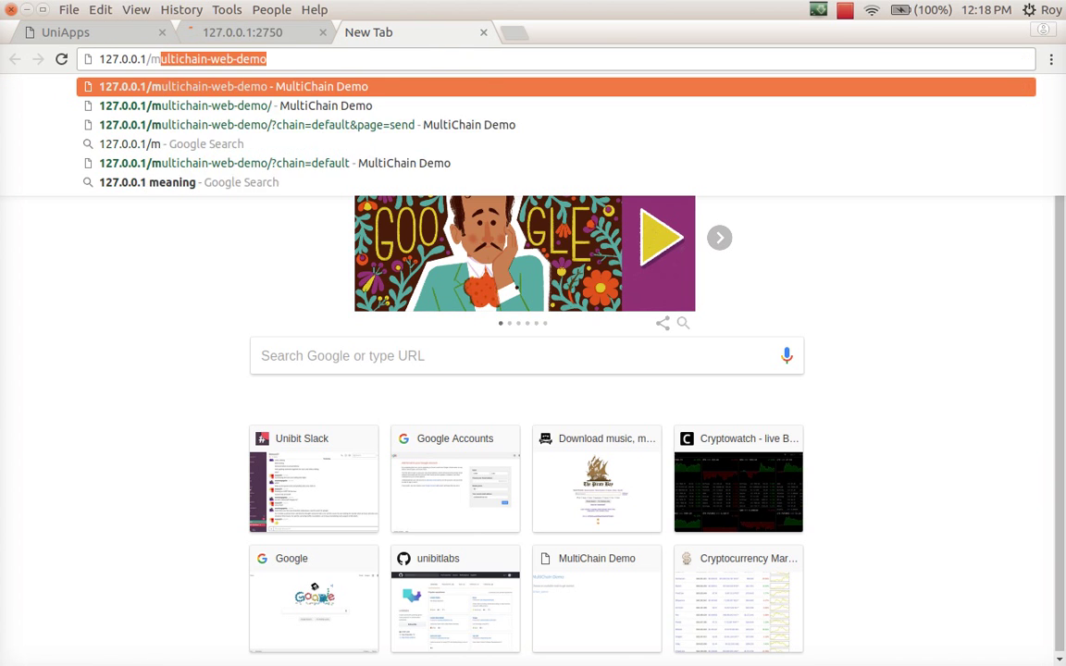
{"action": "key", "text": "Return"}
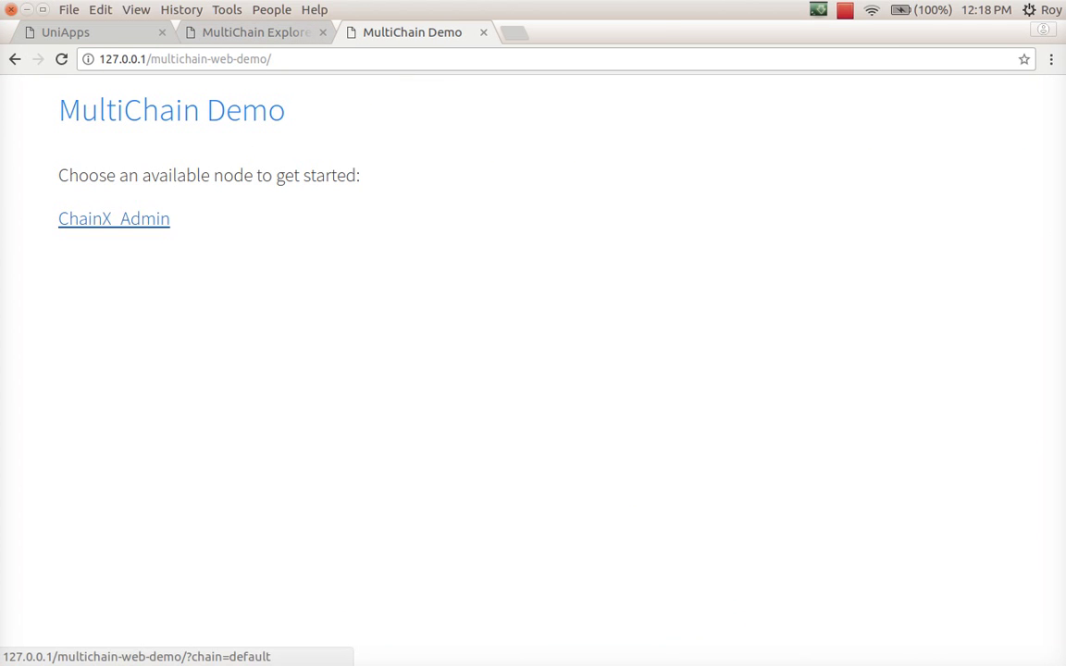
- Check the chain overview in MultiChain Explorer and open the ChainX_Admin node in MultiChain Demo
{"action": "left_click", "coordinate": [266, 33]}
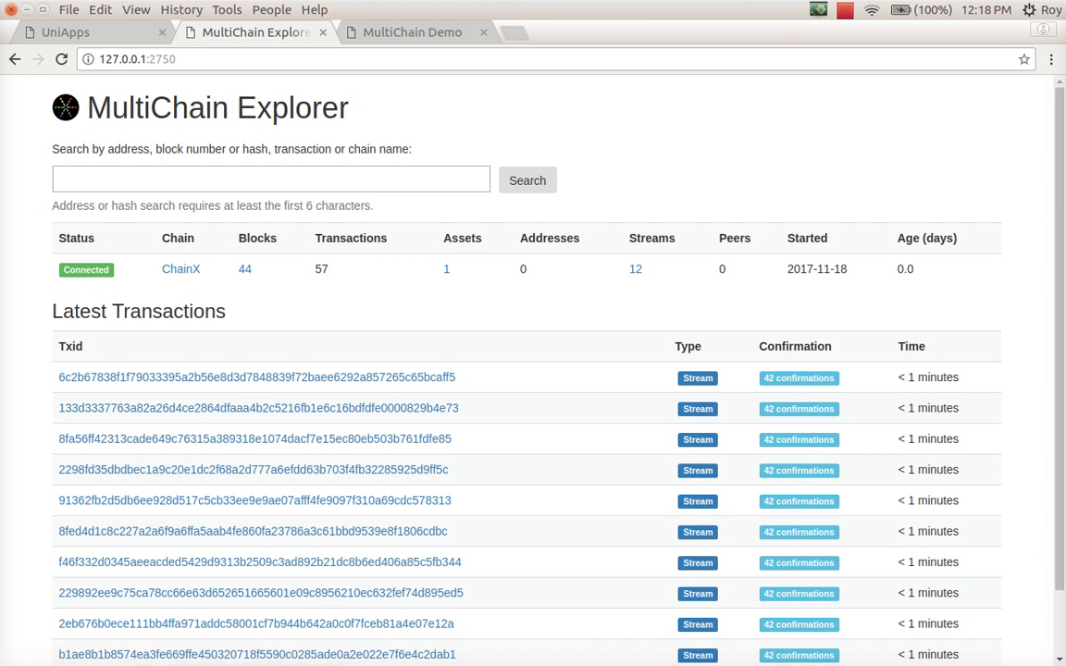
{"action": "left_click", "coordinate": [407, 31]}
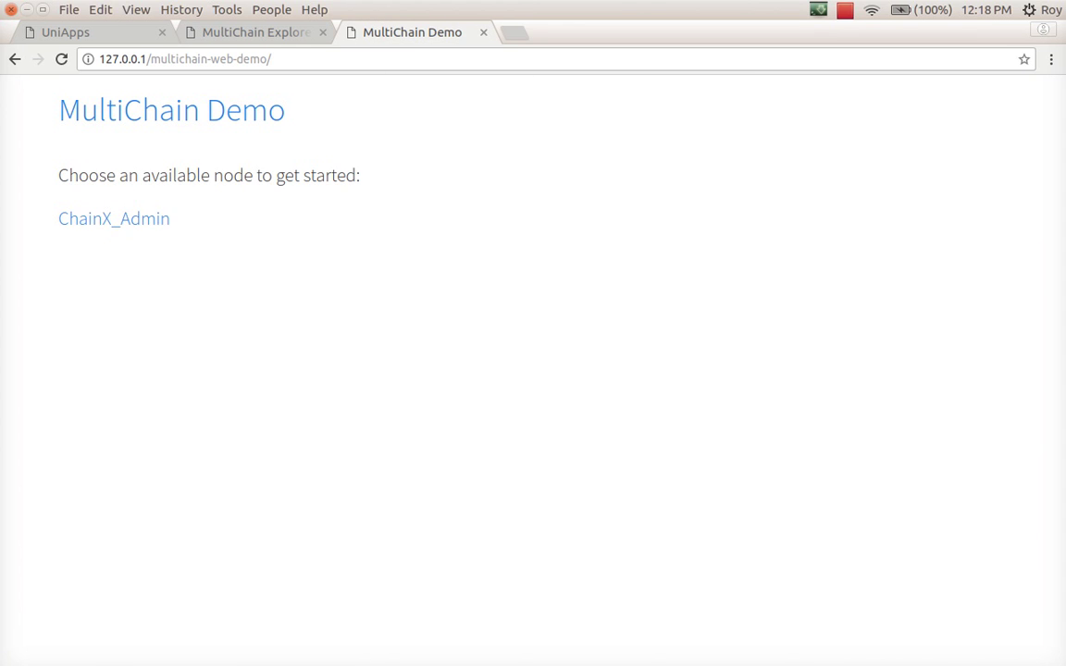
{"action": "left_click", "coordinate": [113, 218]}
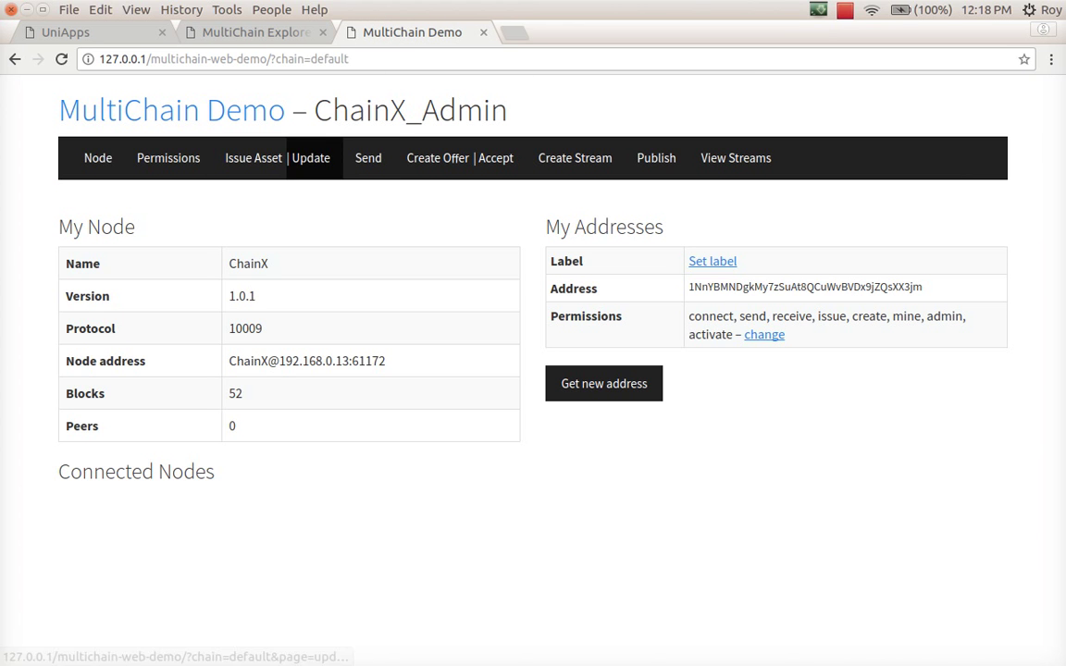
- View the node's issued assets and examine the details of smart-asset
{"action": "left_click", "coordinate": [253, 157]}
{"action": "left_click_drag", "start_coordinate": [146, 262], "coordinate": [240, 404]}
{"action": "left_click", "coordinate": [250, 409]}
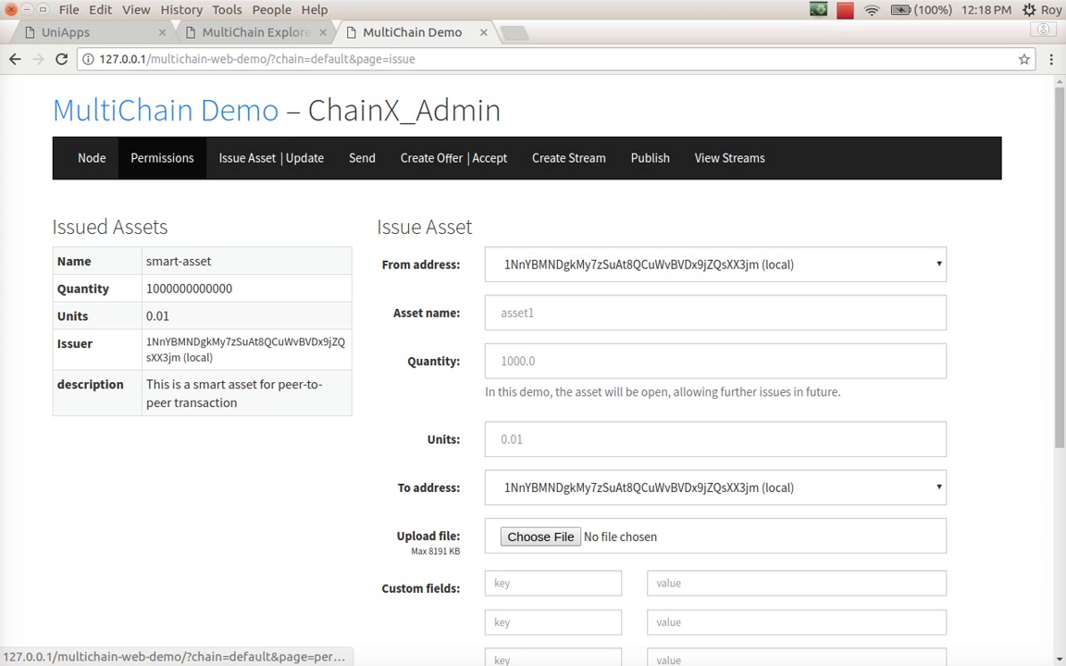
- View the node's subscribed streams and examine the users_credentials entry
{"action": "left_click", "coordinate": [729, 157]}
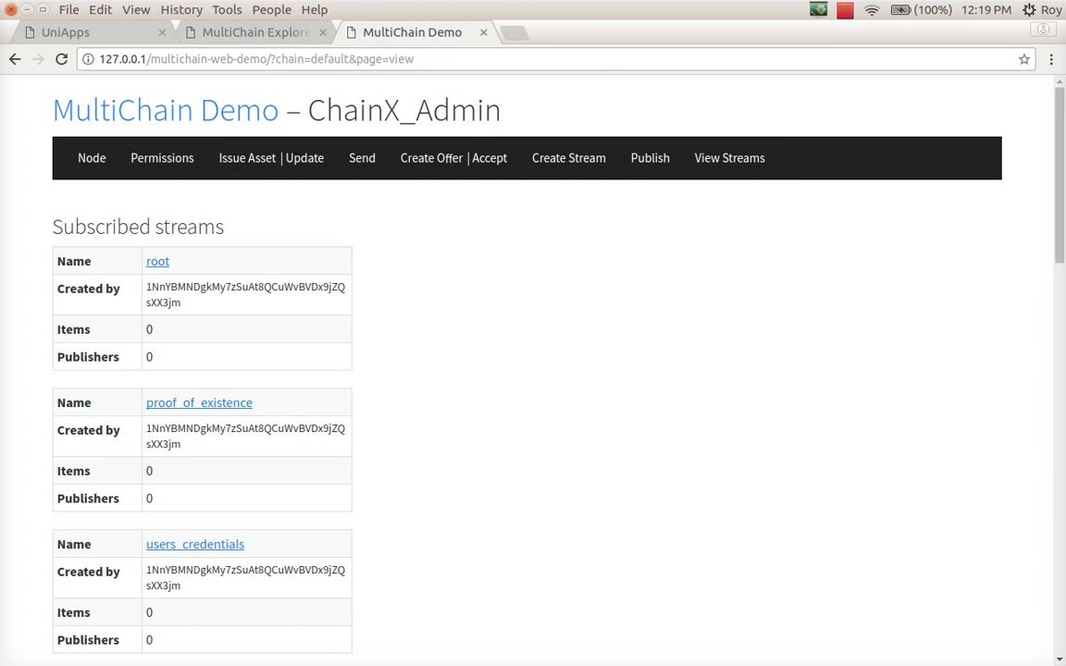
{"action": "left_click_drag", "start_coordinate": [56, 544], "coordinate": [154, 641]}
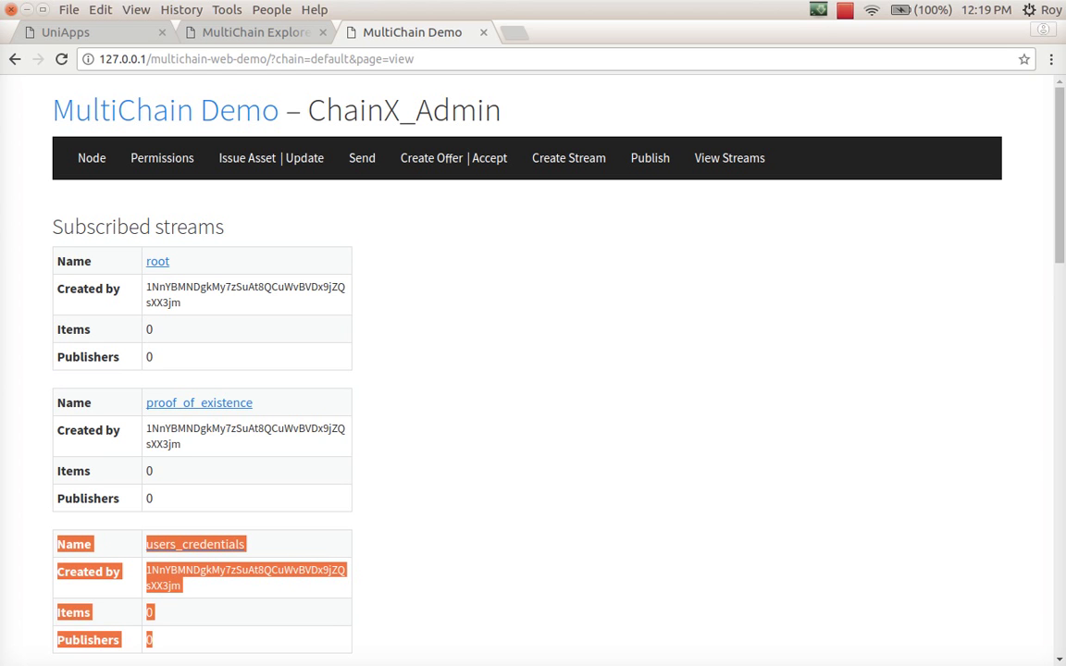
{"action": "left_click", "coordinate": [222, 637]}
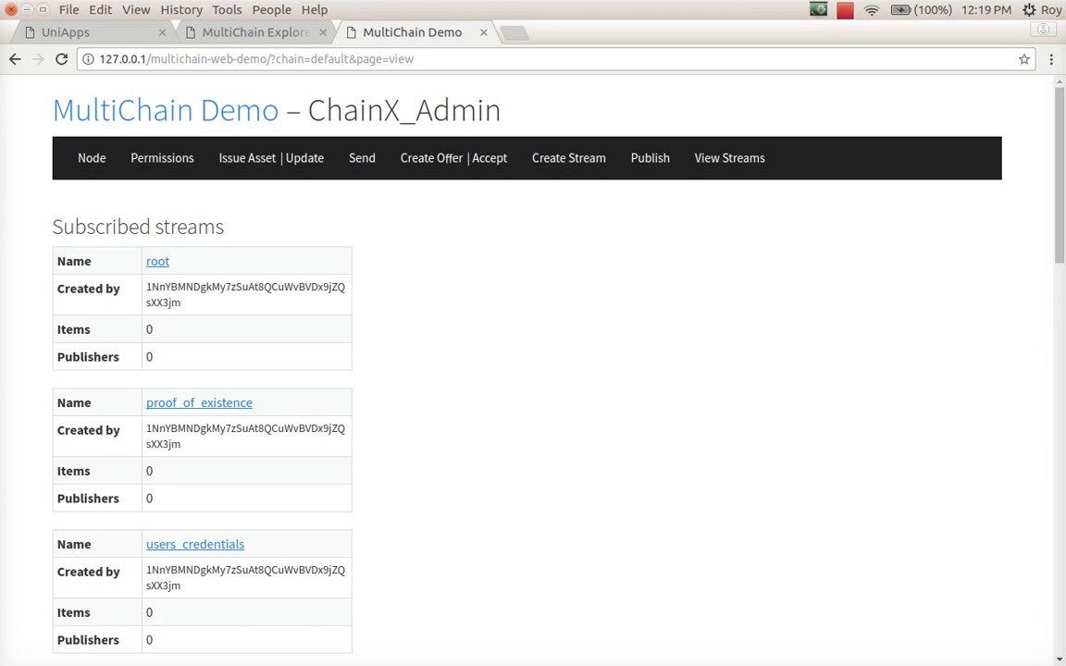
- Return to the UniApps sign-in page and open its sign-up form in a separate browser tab
{"action": "left_click", "coordinate": [90, 32]}
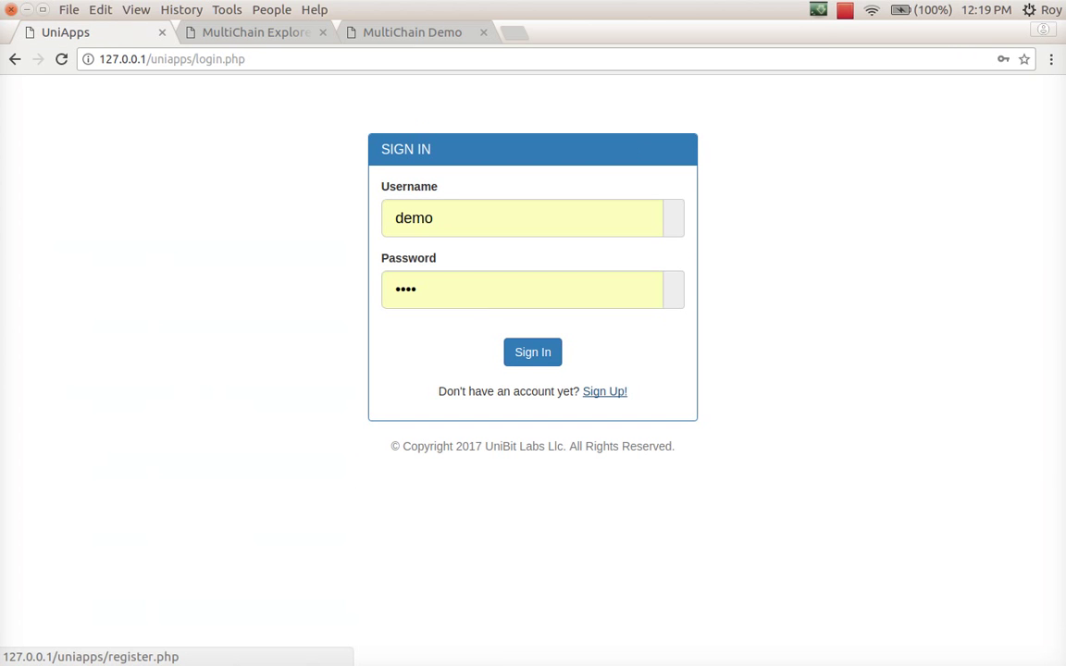
{"action": "right_click", "coordinate": [618, 391]}
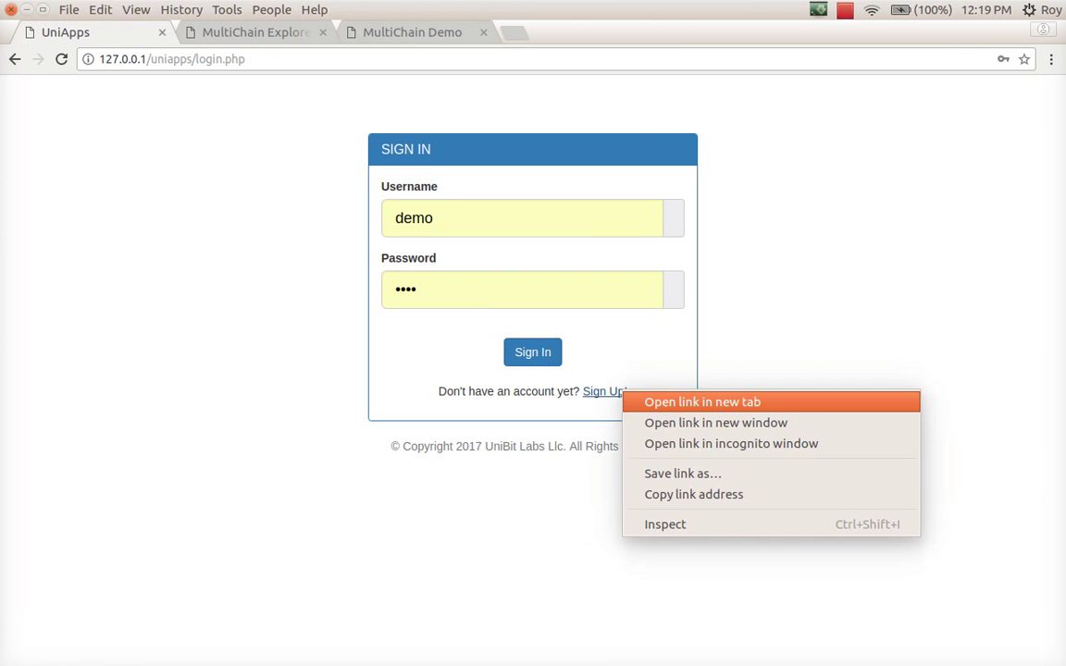
{"action": "left_click", "coordinate": [712, 399]}
{"action": "left_click", "coordinate": [229, 33]}
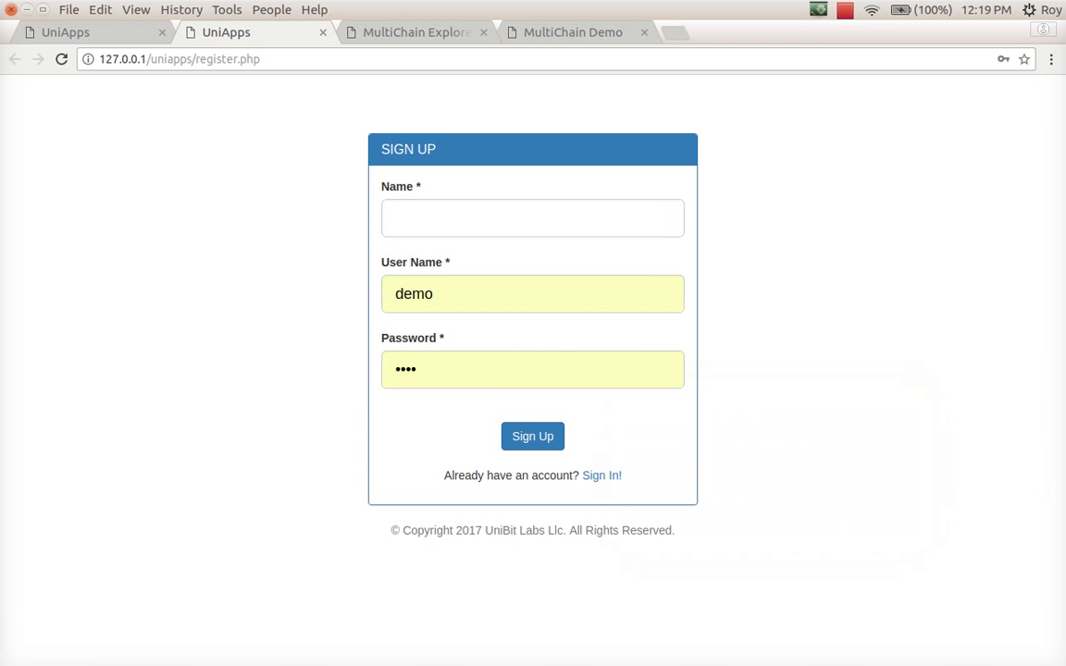
- Fill in the sign-up form with name example, user name demo22 and an account password, and submit the registration
{"action": "left_click", "coordinate": [396, 218]}
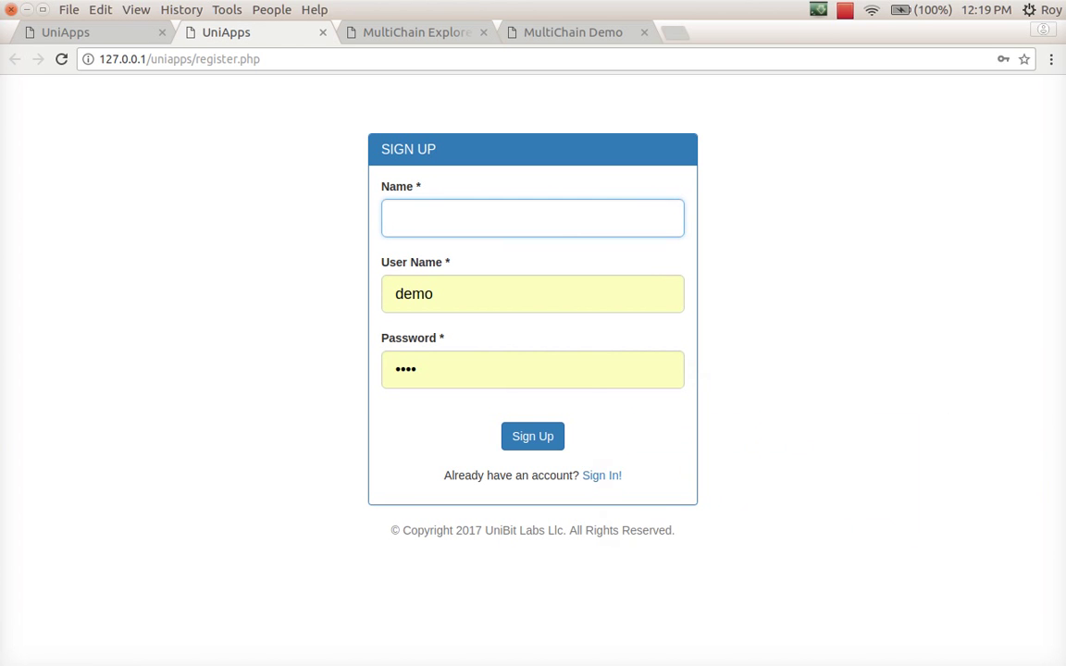
{"action": "type", "text": "example"}
{"action": "key", "text": "Tab"}
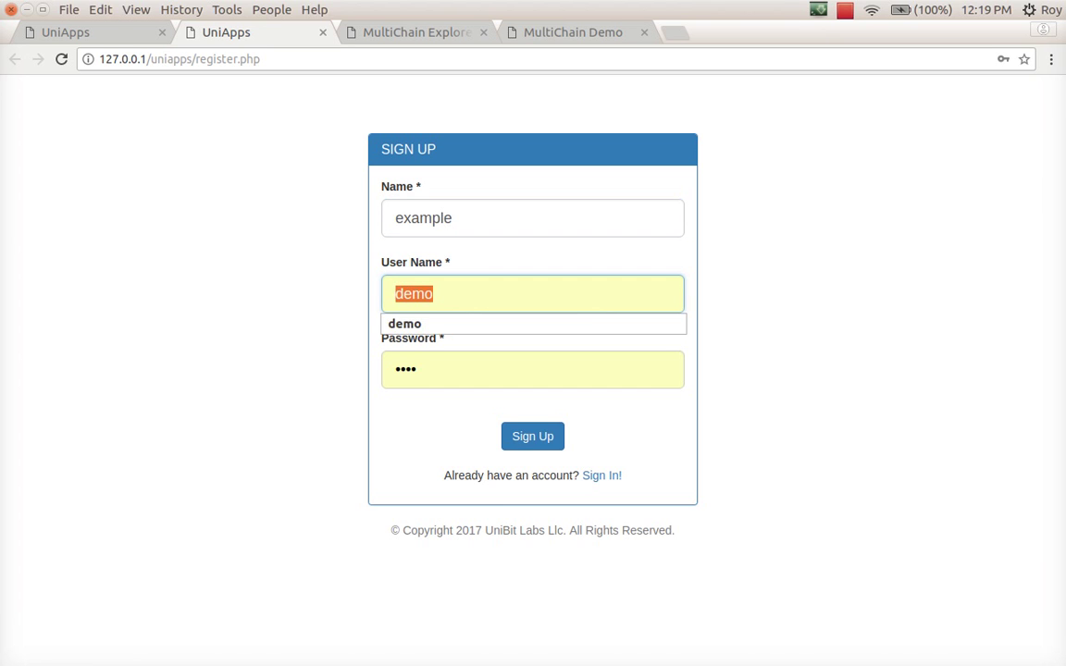
{"action": "type", "text": "dem"}
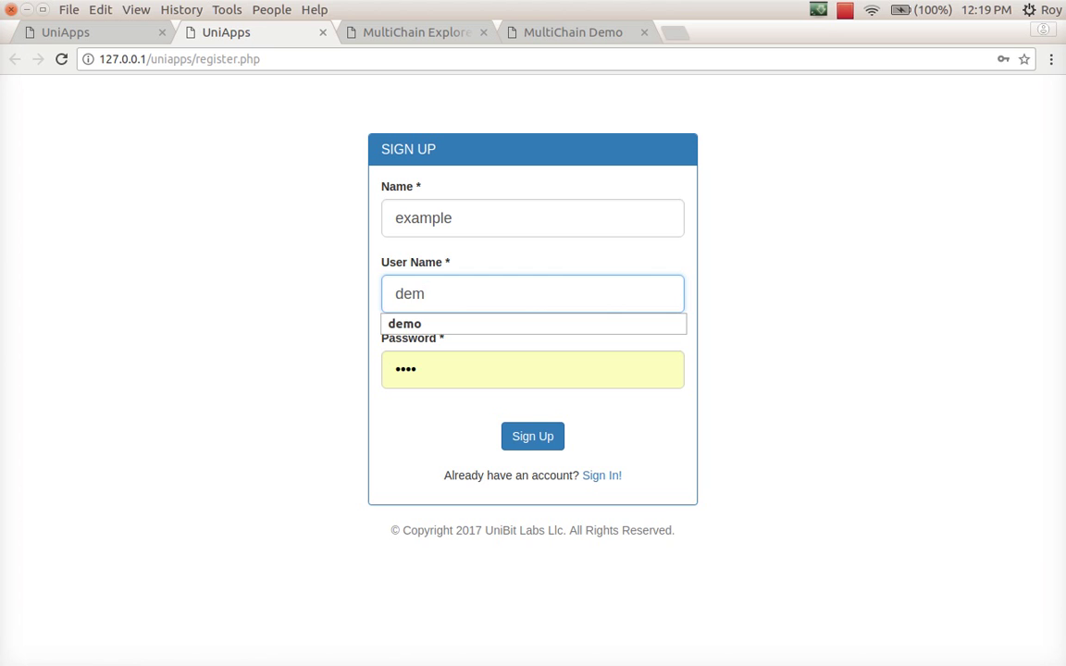
{"action": "type", "text": "o22"}
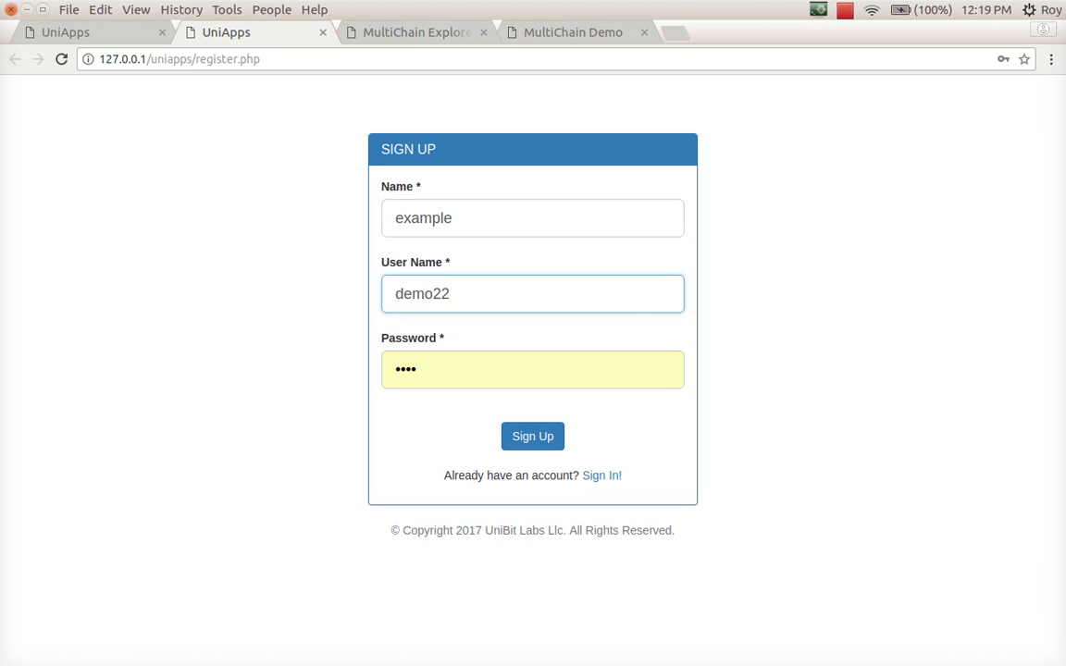
{"action": "key", "text": "Tab"}
{"action": "type", "text": "••••••"}
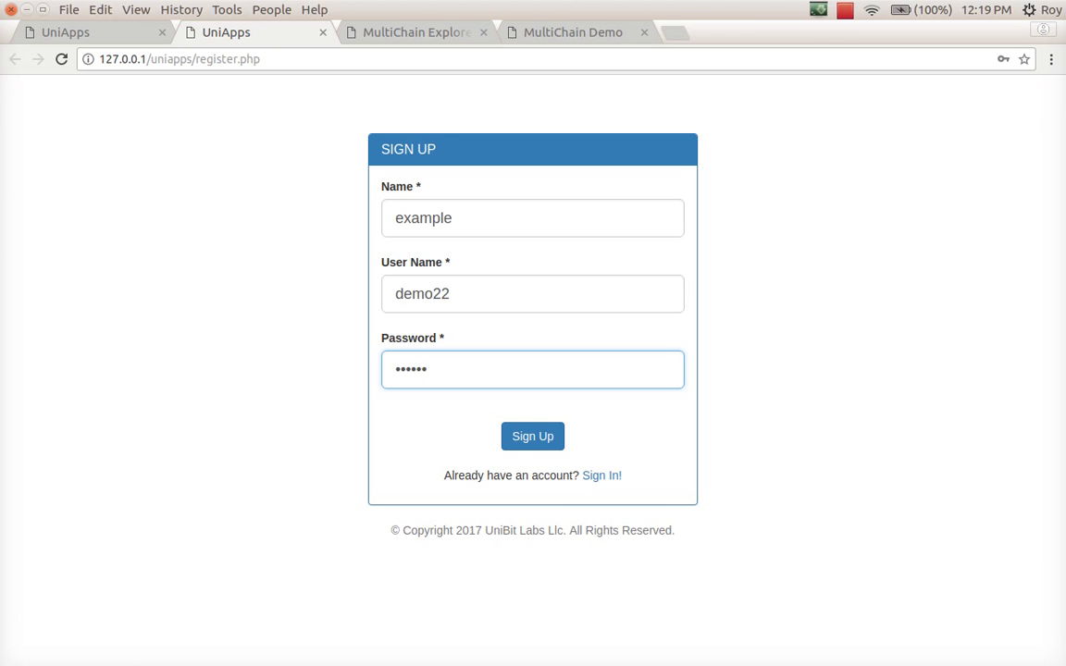
{"action": "left_click", "coordinate": [533, 437]}
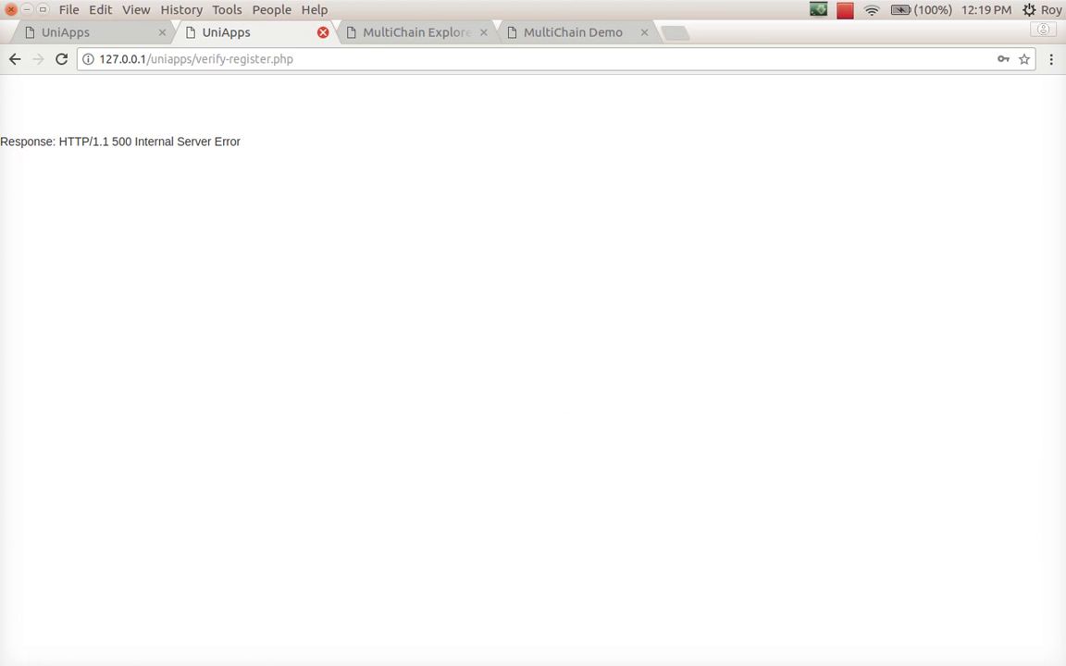
- Close the registration page and sign in to UniApps as demo22 with the account password
{"action": "left_click", "coordinate": [323, 32]}
{"action": "left_click", "coordinate": [444, 219]}
{"action": "type", "text": "22"}
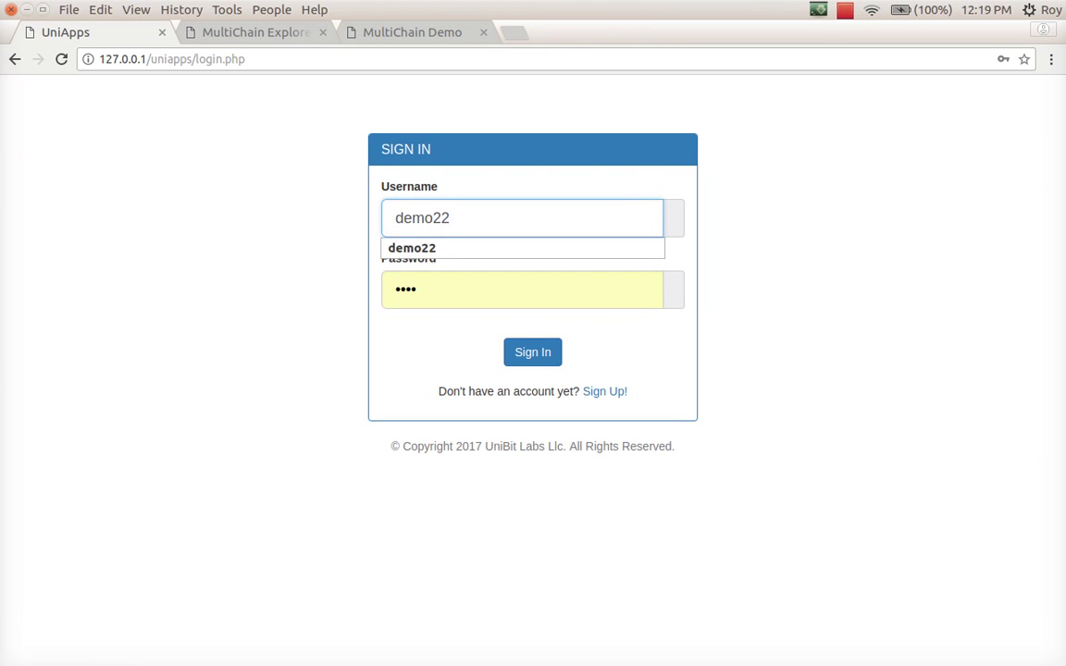
{"action": "left_click", "coordinate": [417, 289]}
{"action": "key", "text": "ctrl+a"}
{"action": "key", "text": "BackSpace"}
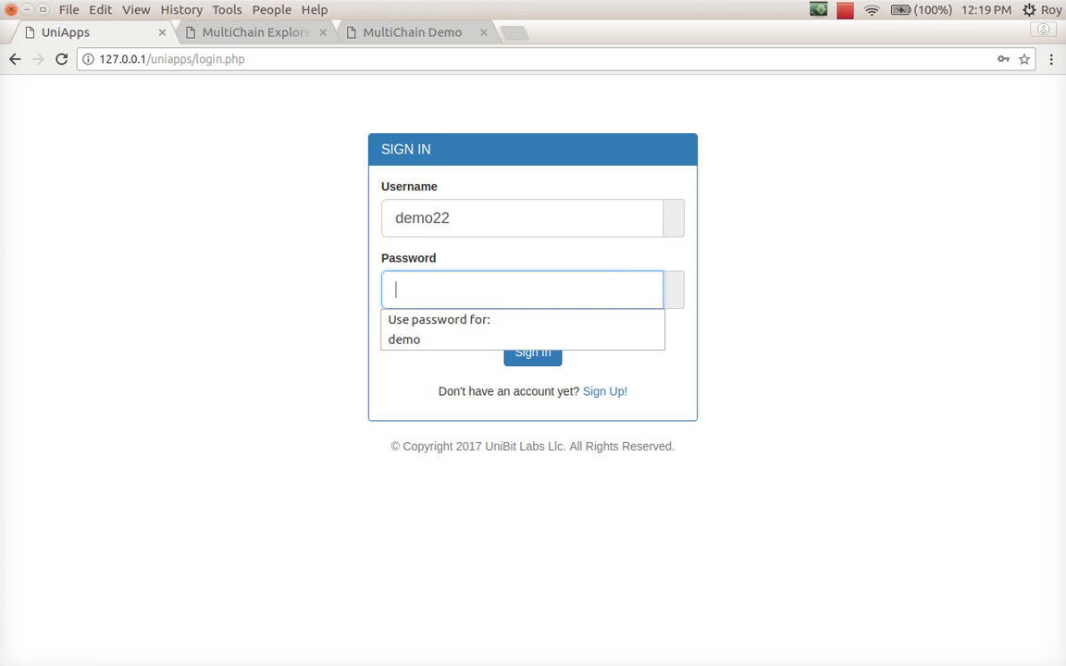
{"action": "type", "text": "••••••"}
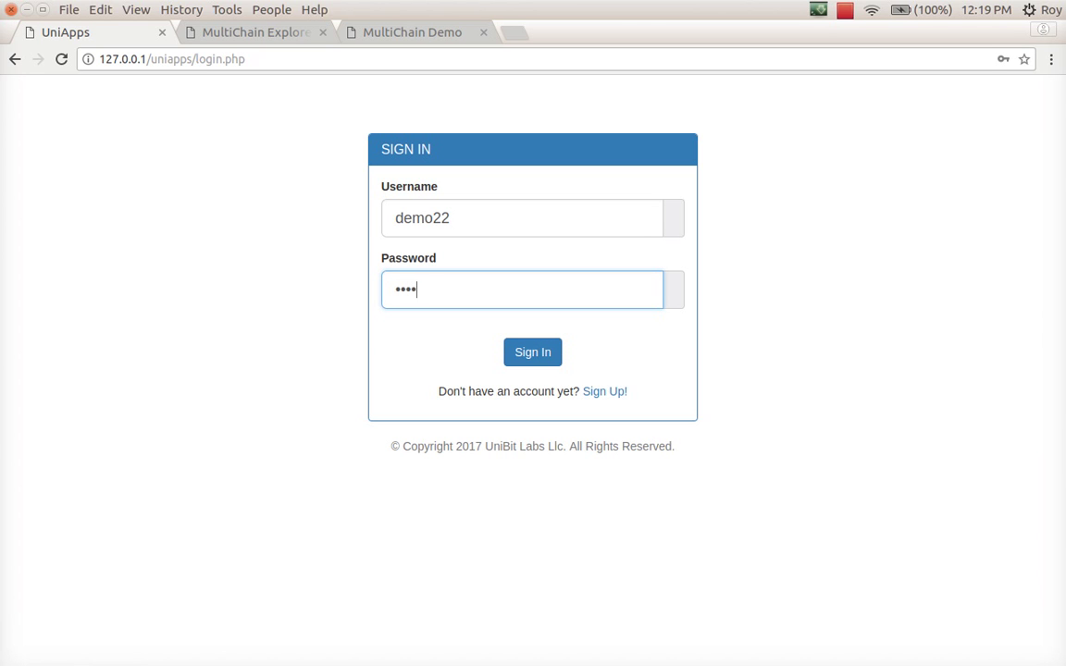
{"action": "left_click", "coordinate": [533, 353]}
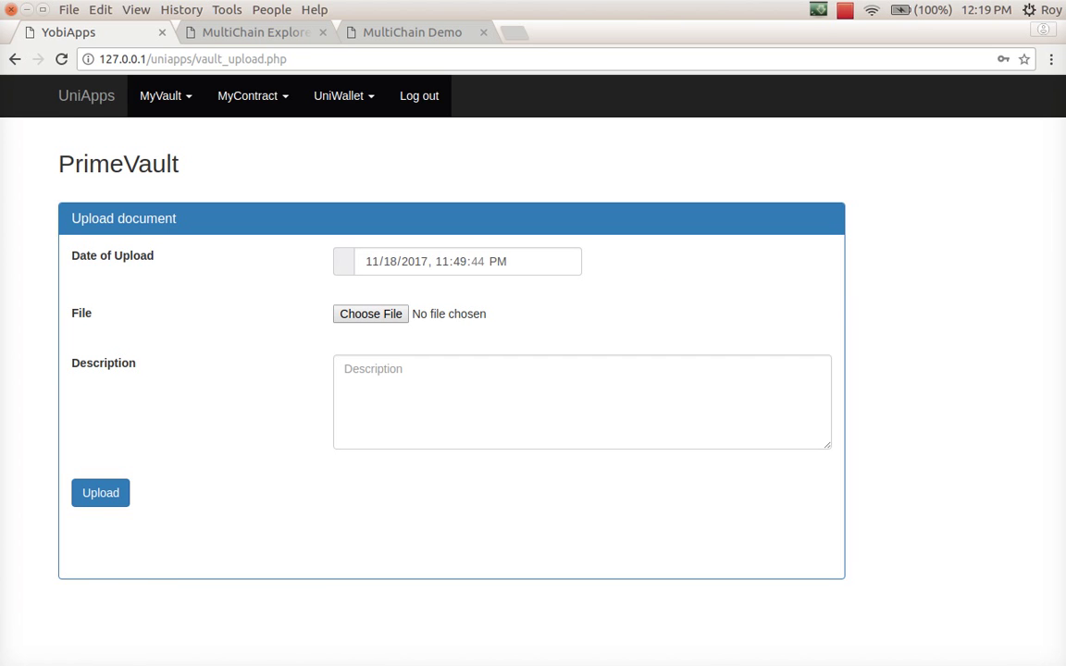
- Check the latest transactions in MultiChain Explorer and the users_credentials stream entry in MultiChain Demo
{"action": "left_click", "coordinate": [242, 31]}
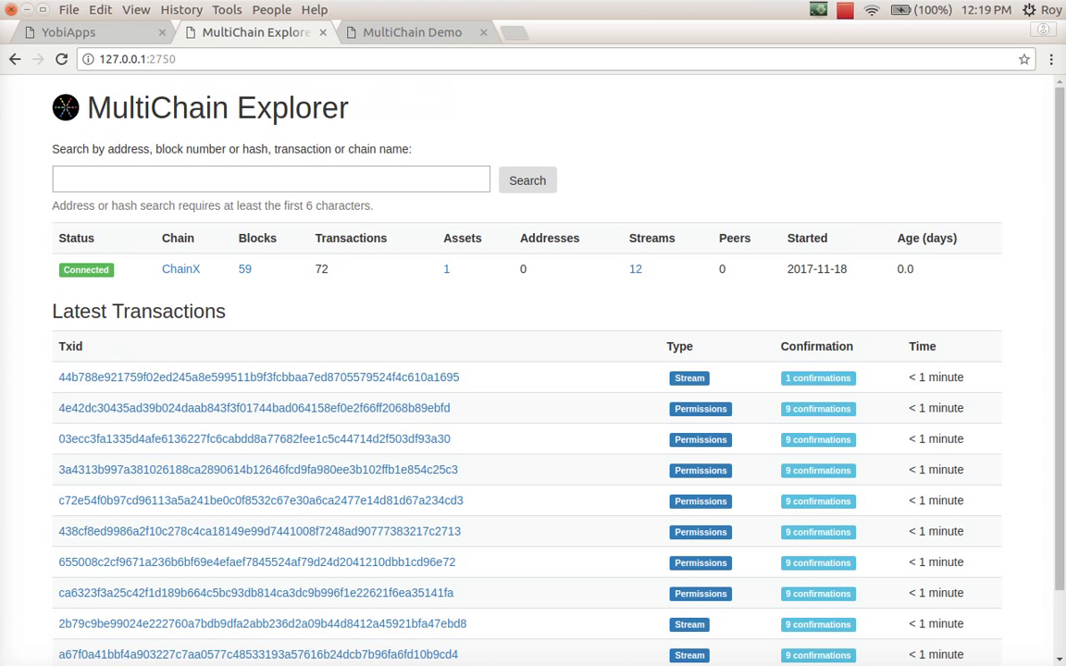
{"action": "left_click", "coordinate": [366, 27]}
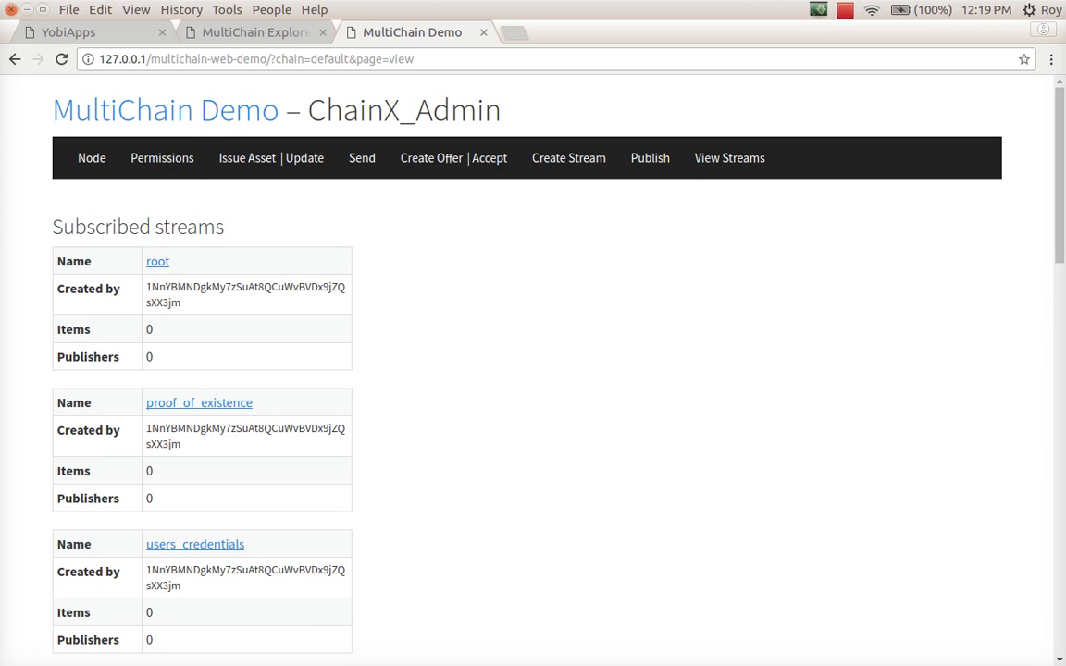
{"action": "left_click_drag", "start_coordinate": [156, 640], "coordinate": [56, 544]}
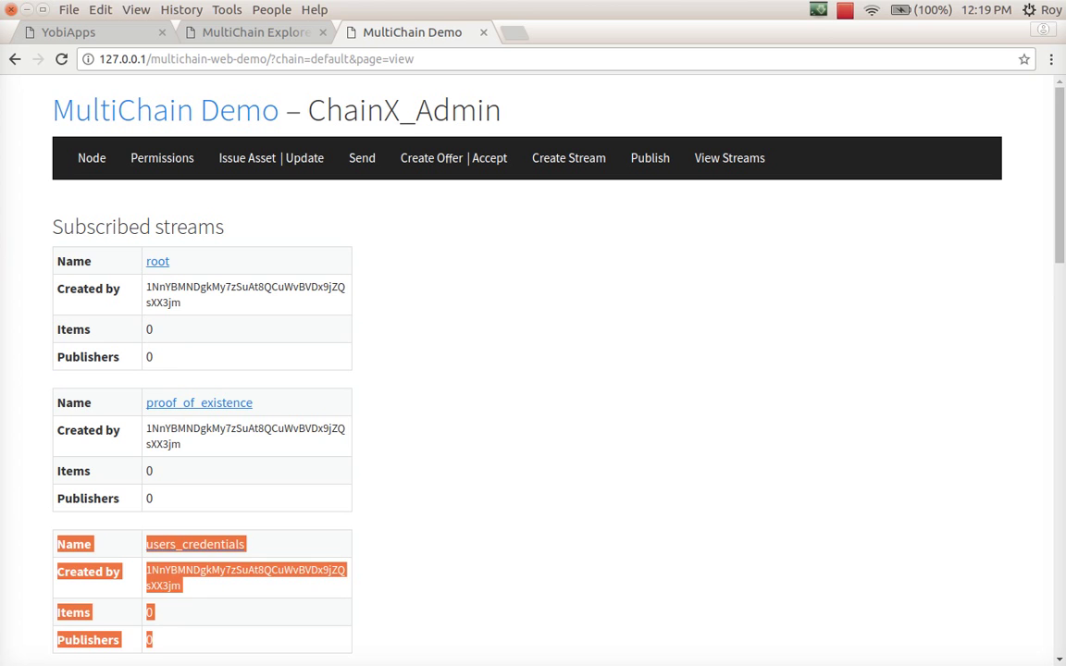
- Reload the subscribed streams page in MultiChain Demo and check the items and publishers of the users_credentials stream
{"action": "left_click", "coordinate": [56, 543]}
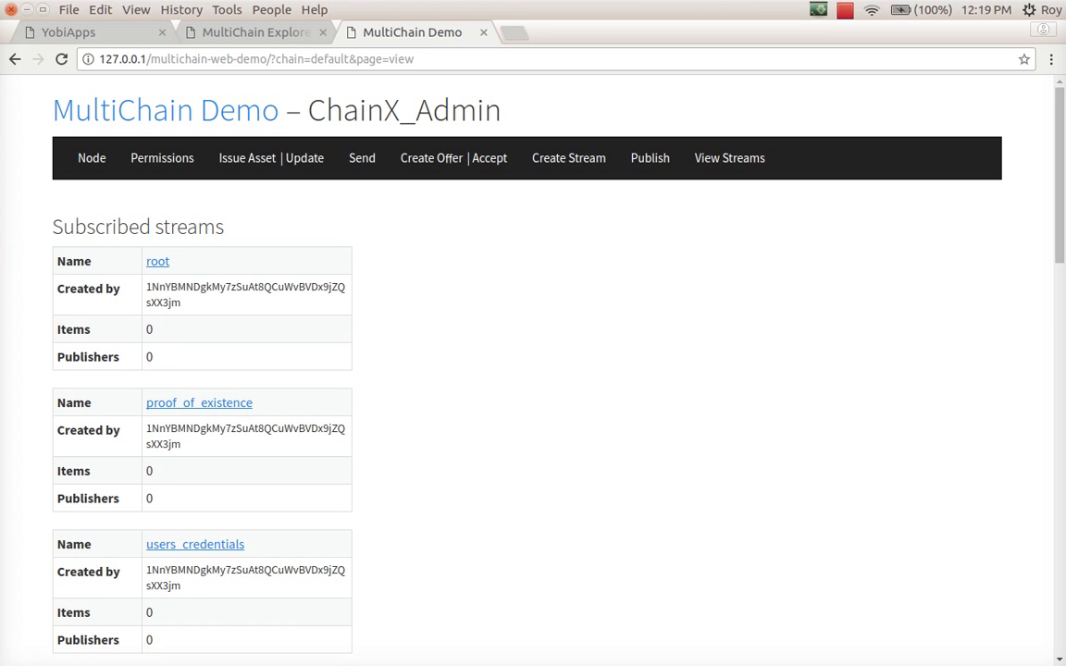
{"action": "left_click", "coordinate": [62, 60]}
{"action": "double_click", "coordinate": [149, 613]}
{"action": "double_click", "coordinate": [149, 640]}
{"action": "left_click", "coordinate": [149, 640]}
- View the second address on the MultiChain Demo node page, and open UniWallet's send page in UniApps to inspect demo22's wallet address
{"action": "left_click", "coordinate": [91, 158]}
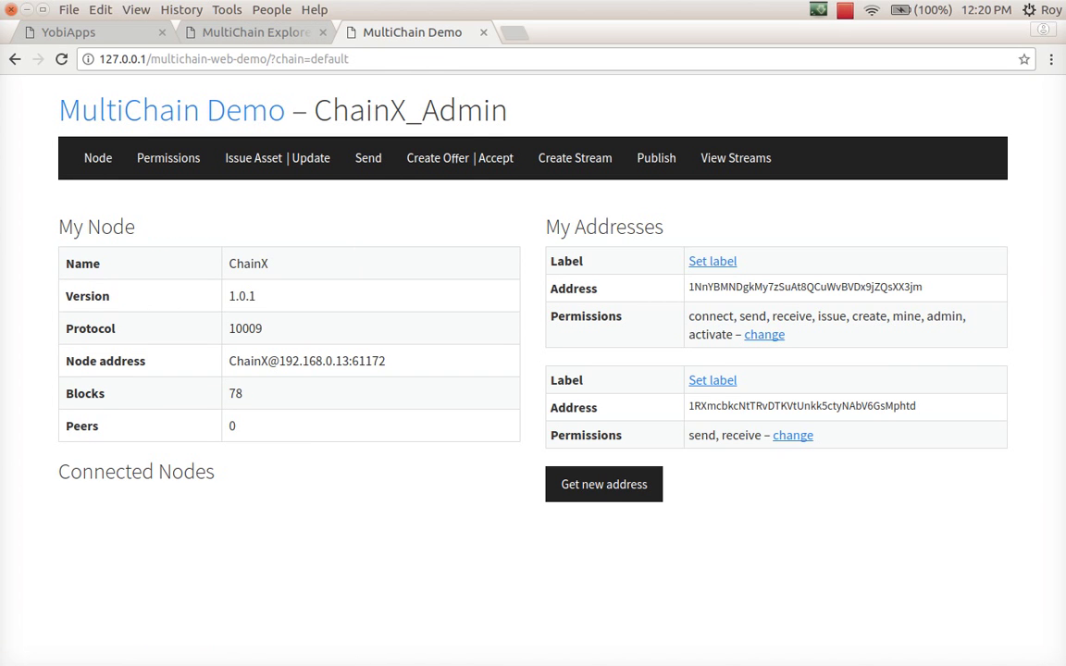
{"action": "left_click_drag", "start_coordinate": [689, 406], "coordinate": [722, 406]}
{"action": "left_click", "coordinate": [101, 34]}
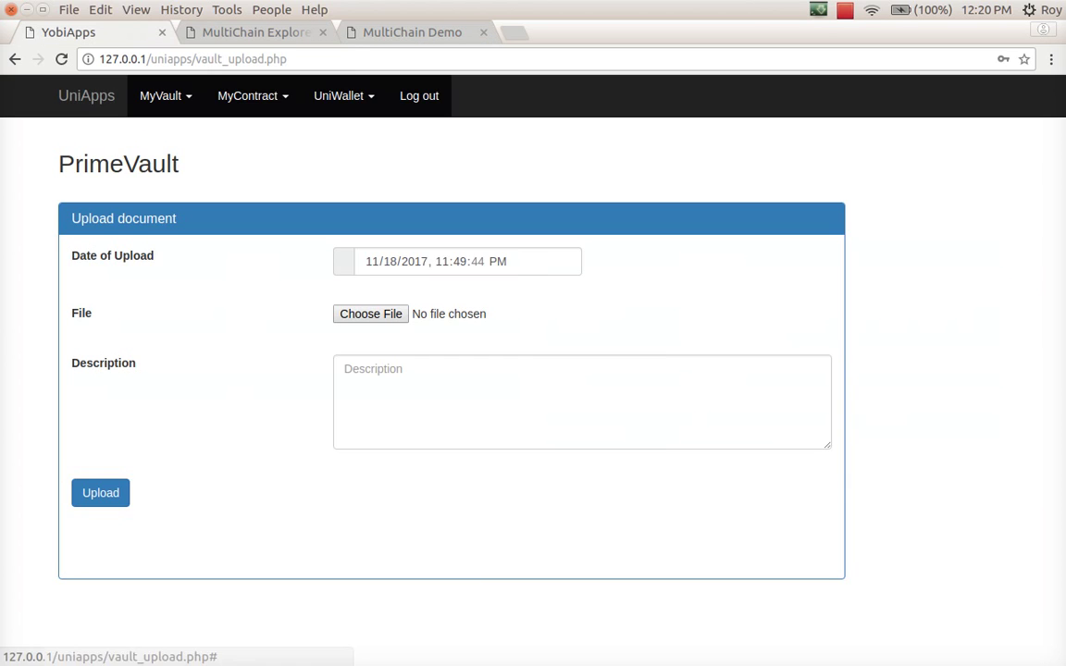
{"action": "left_click", "coordinate": [344, 97]}
{"action": "left_click", "coordinate": [352, 133]}
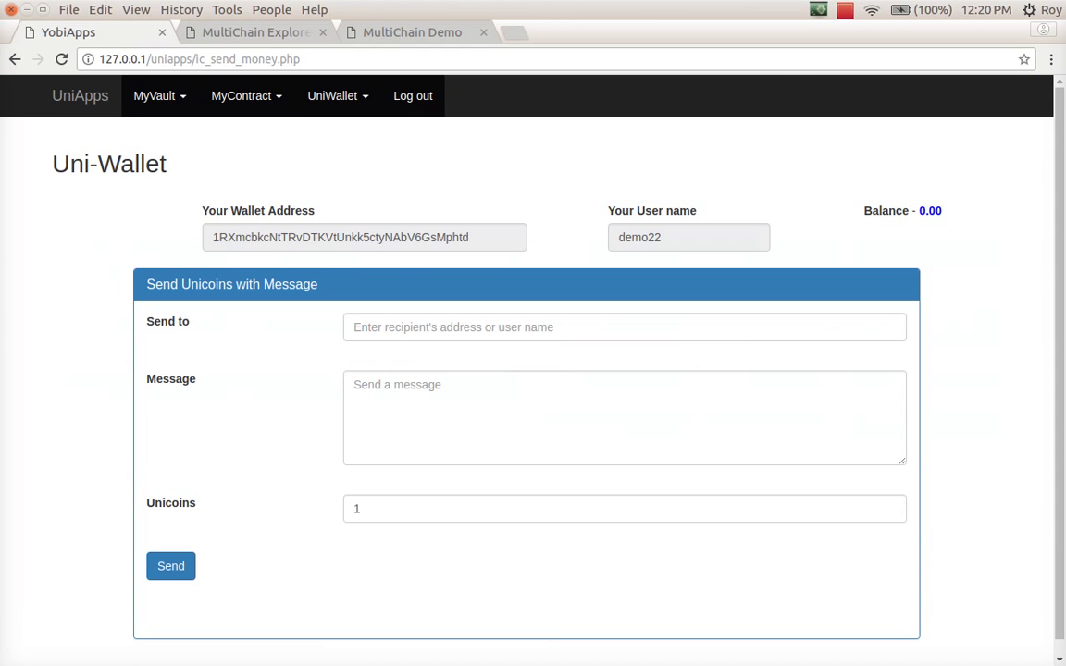
{"action": "left_click_drag", "start_coordinate": [209, 211], "coordinate": [308, 211]}
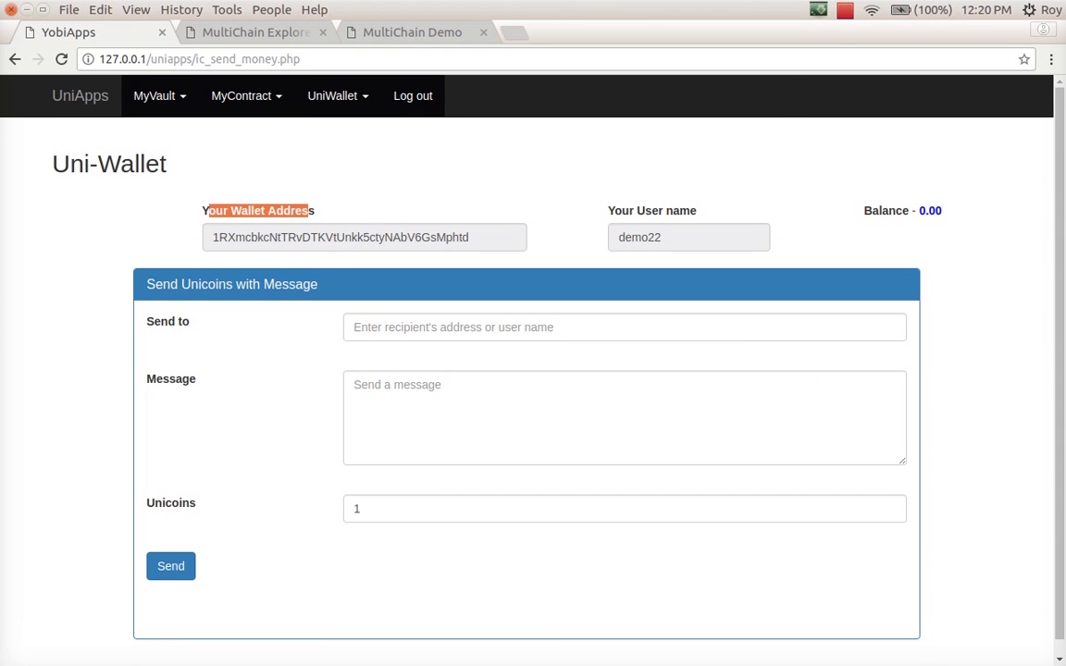
{"action": "left_click", "coordinate": [309, 210]}
{"action": "left_click_drag", "start_coordinate": [213, 238], "coordinate": [244, 238]}
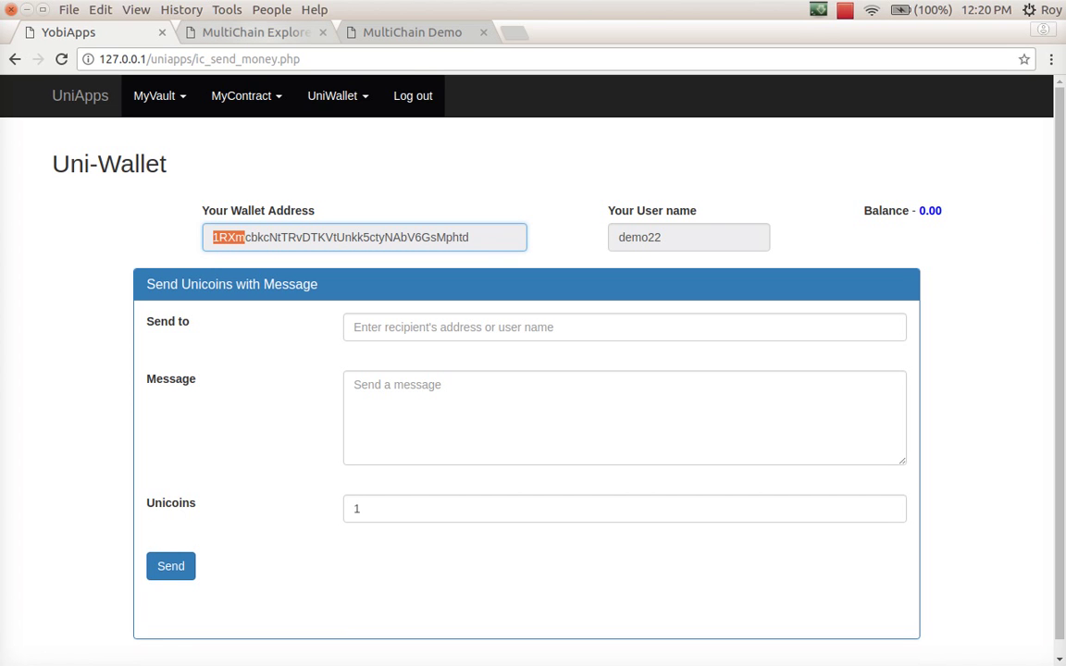
- Compare the second node address in MultiChain Demo with demo22's wallet address in UniWallet
{"action": "left_click", "coordinate": [248, 32]}
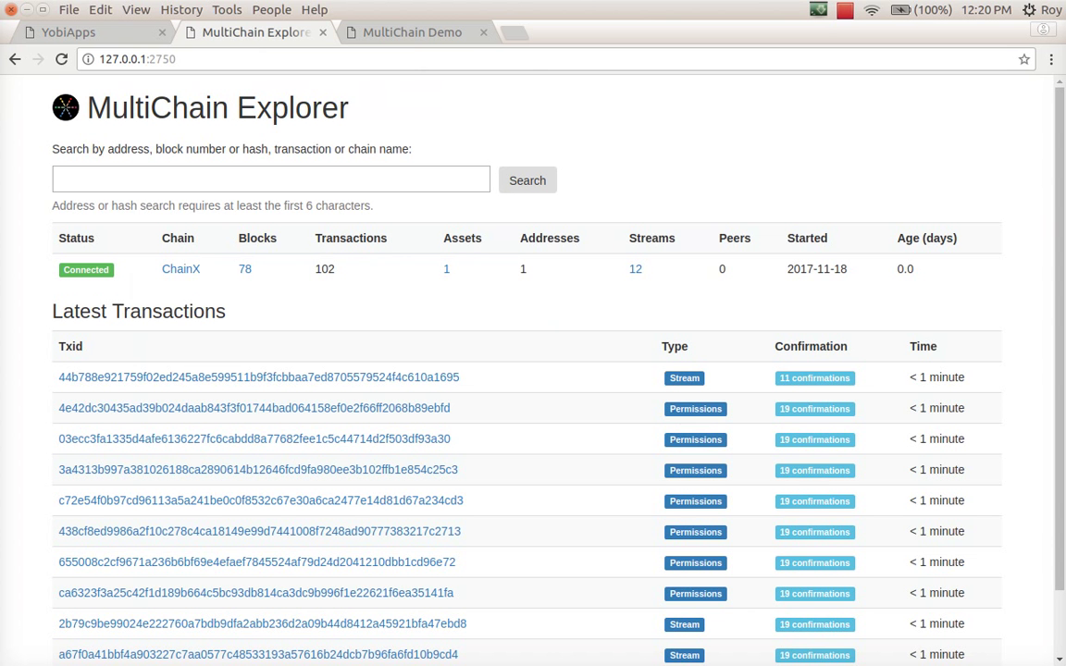
{"action": "left_click", "coordinate": [412, 33]}
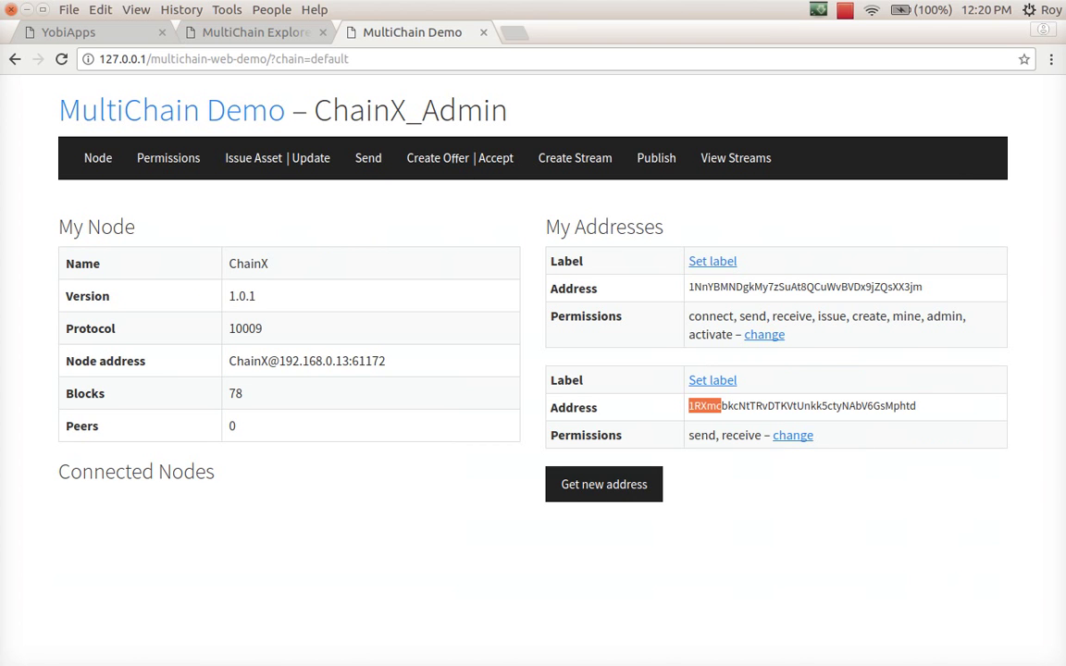
{"action": "left_click", "coordinate": [68, 32]}
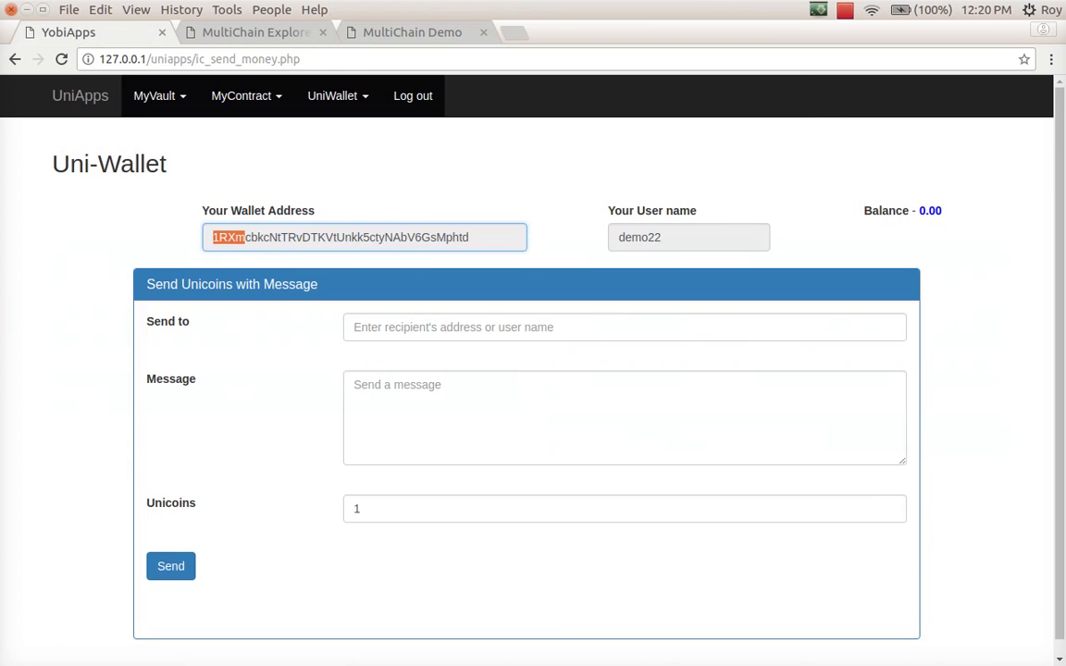
{"action": "left_click", "coordinate": [351, 238]}
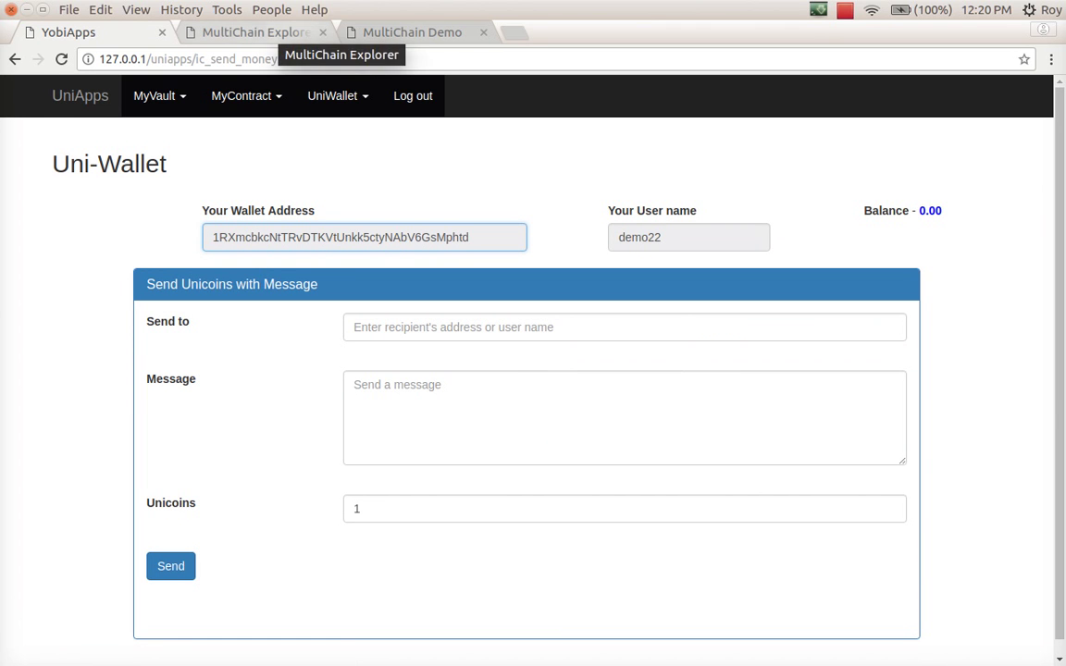
- Try to label the second node address in MultiChain Demo as demo22, and return to the node page
{"action": "left_click", "coordinate": [407, 31]}
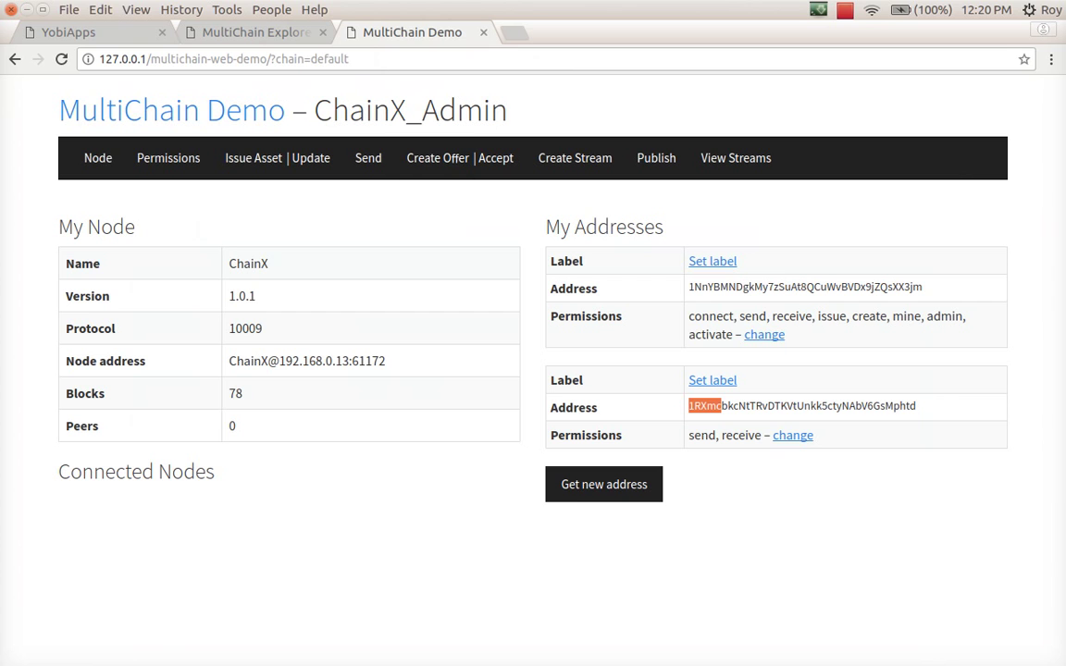
{"action": "left_click", "coordinate": [722, 407]}
{"action": "left_click", "coordinate": [712, 379]}
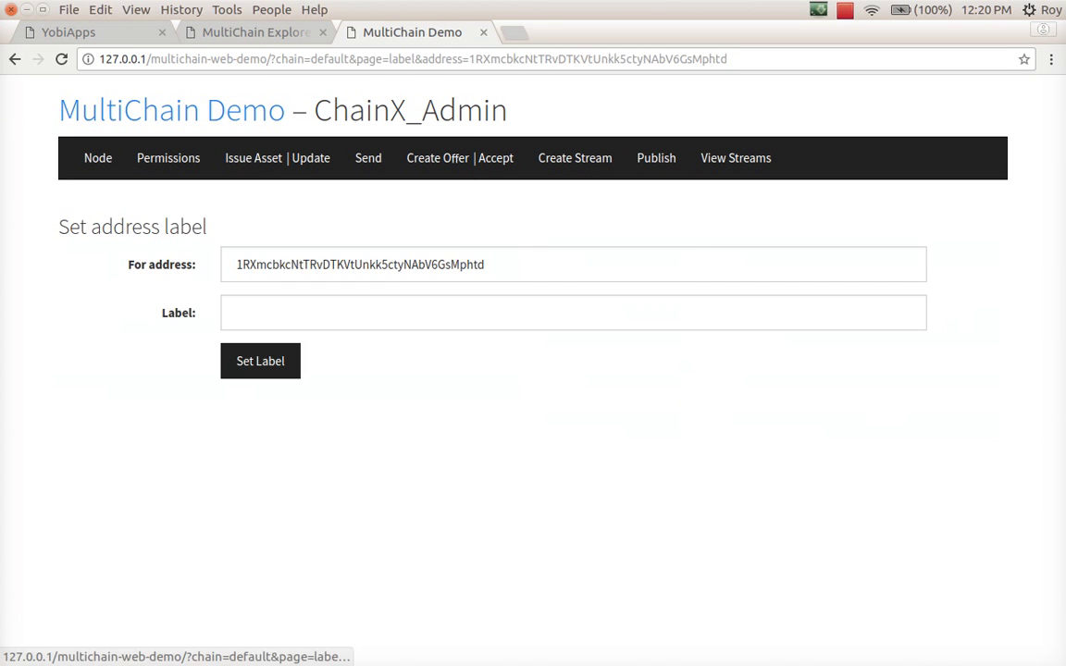
{"action": "left_click", "coordinate": [573, 313]}
{"action": "type", "text": "demo22"}
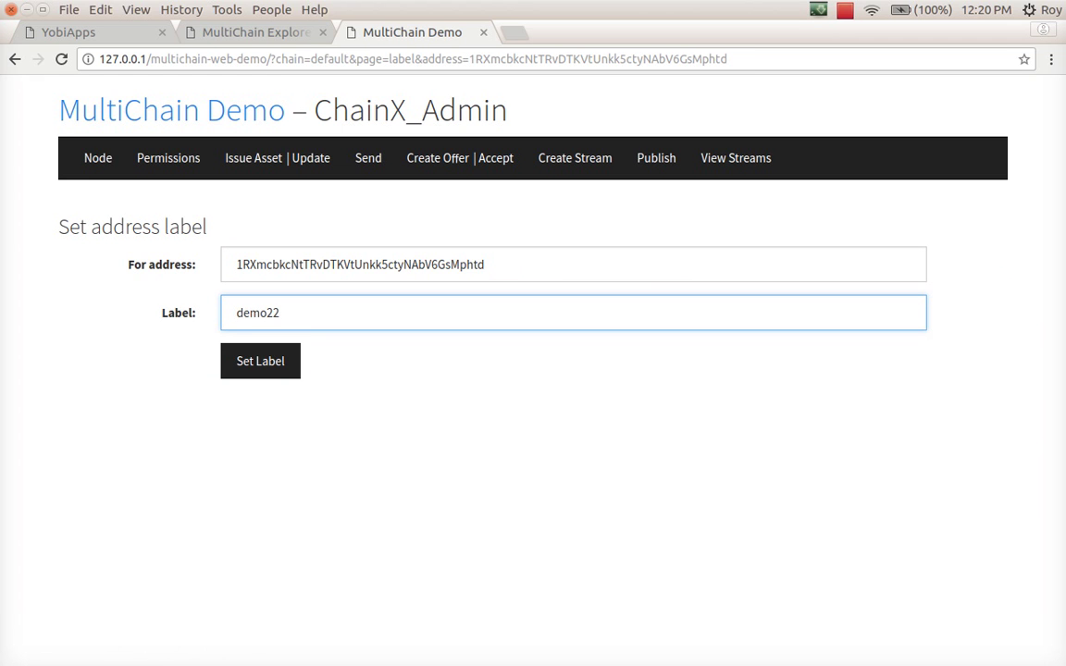
{"action": "key", "text": "Return"}
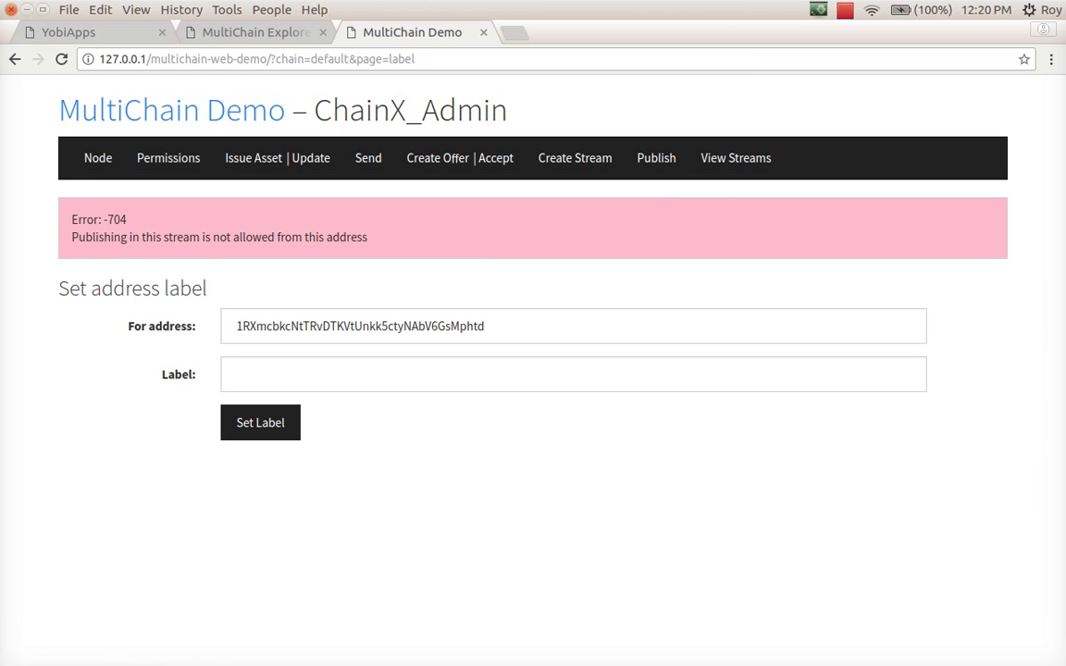
{"action": "left_click_drag", "start_coordinate": [212, 237], "coordinate": [351, 237]}
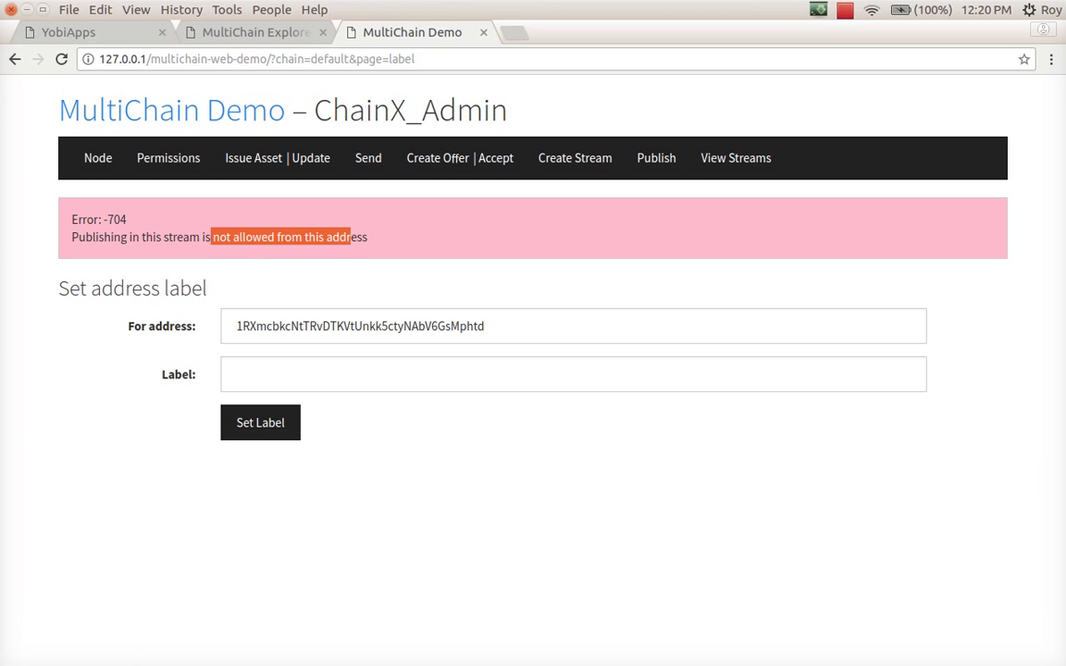
{"action": "left_click", "coordinate": [352, 238]}
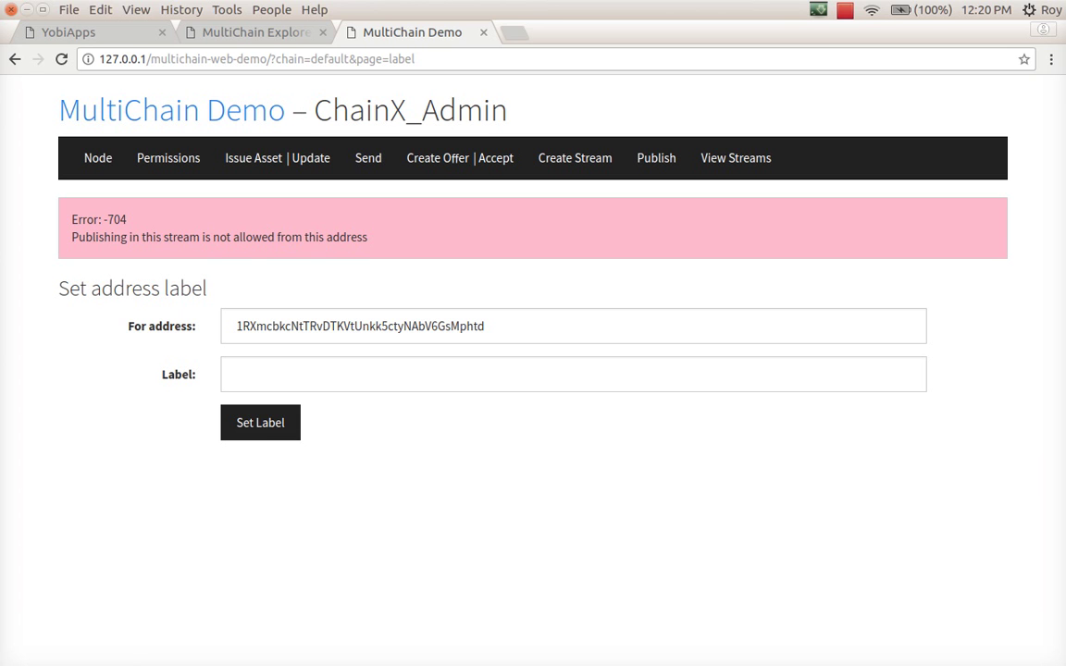
{"action": "left_click", "coordinate": [98, 158]}
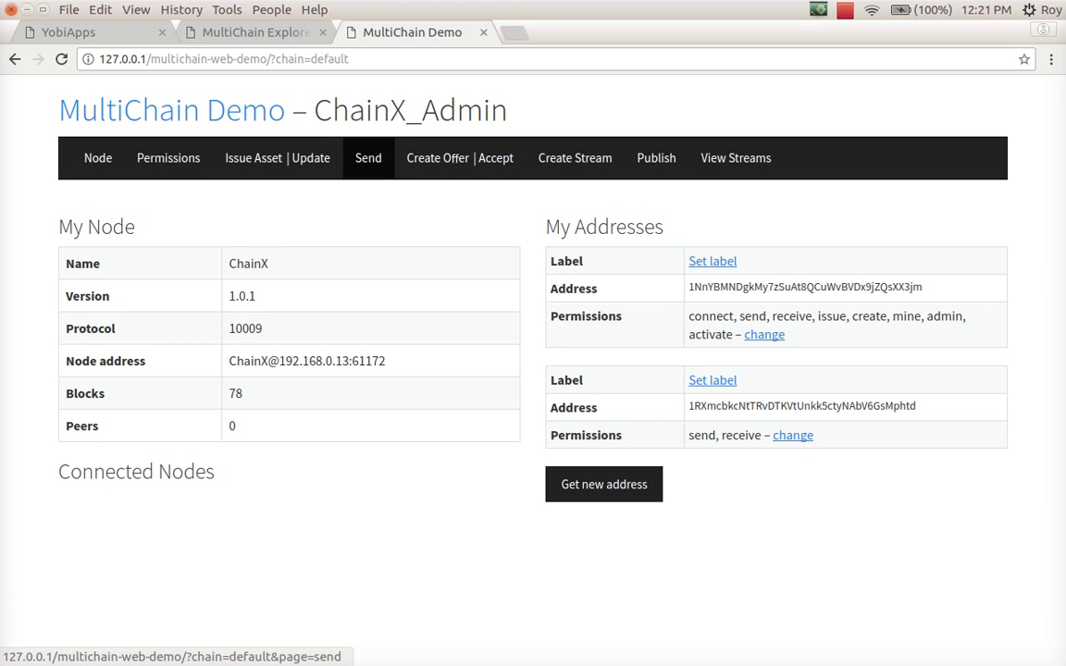
- Send 100 units of smart-asset from the admin address to demo22's wallet address in MultiChain Demo
{"action": "left_click", "coordinate": [253, 158]}
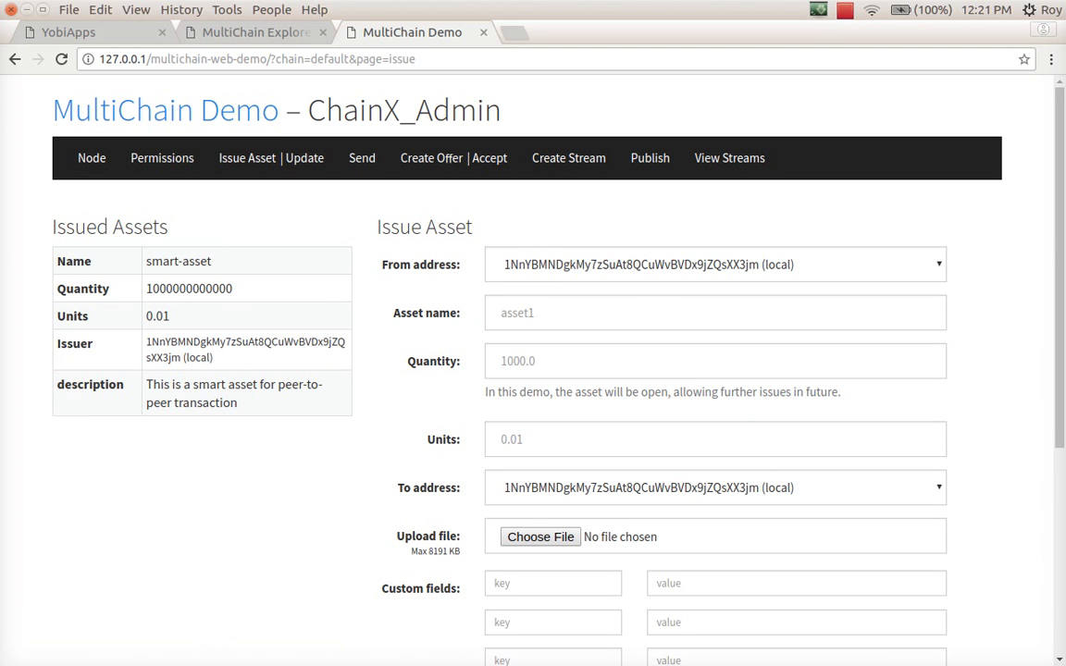
{"action": "left_click", "coordinate": [362, 158]}
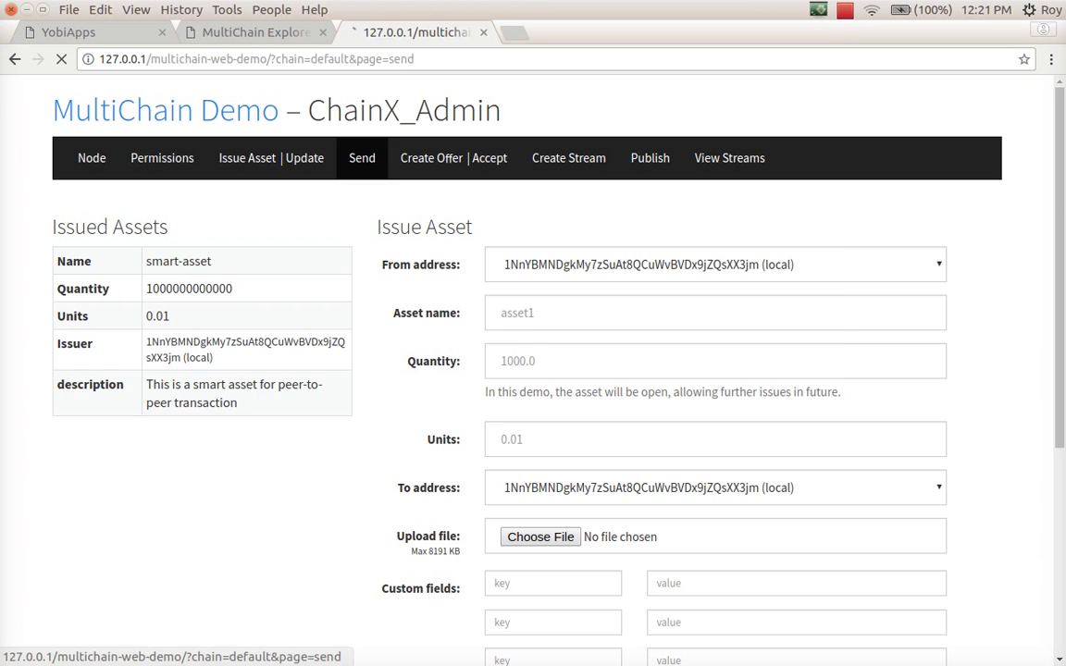
{"action": "left_click", "coordinate": [806, 361]}
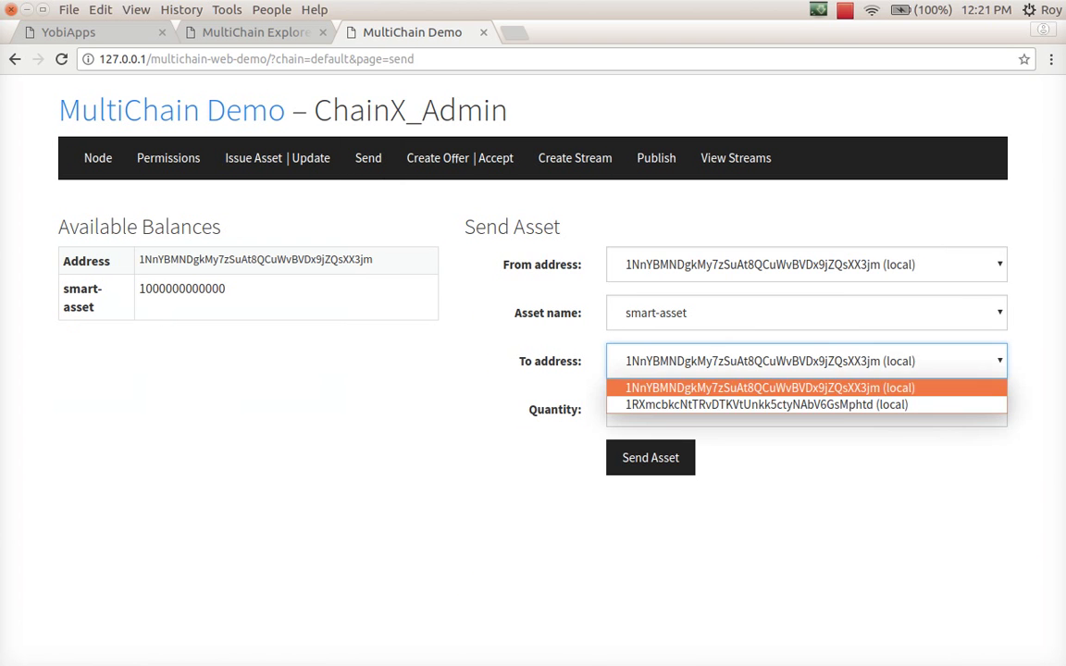
{"action": "left_click", "coordinate": [766, 405]}
{"action": "left_click", "coordinate": [806, 409]}
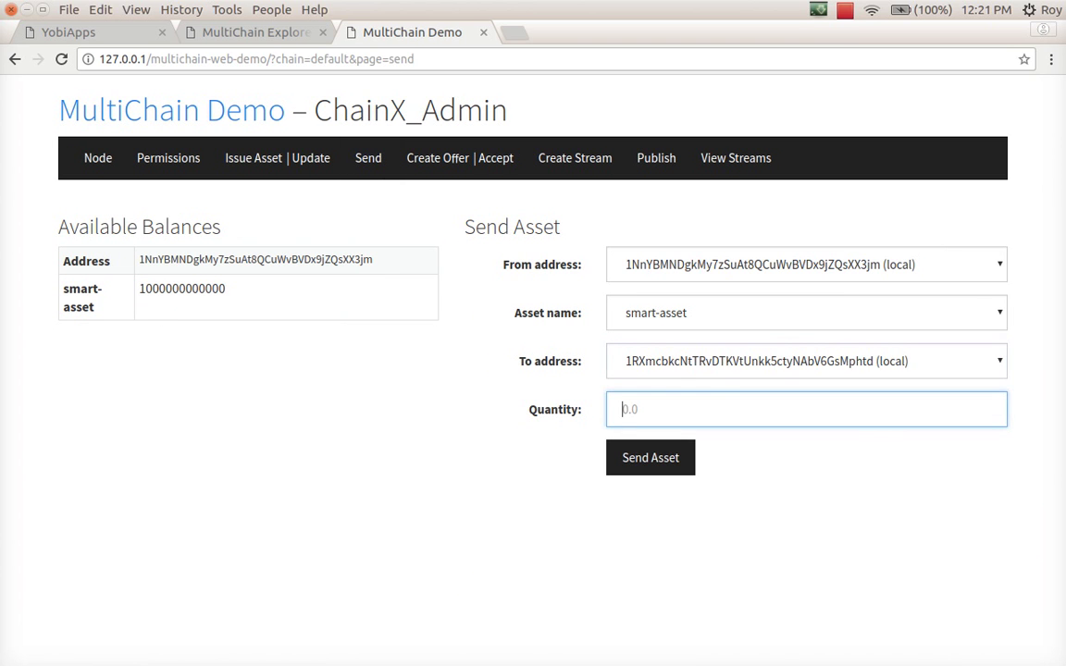
{"action": "type", "text": "100"}
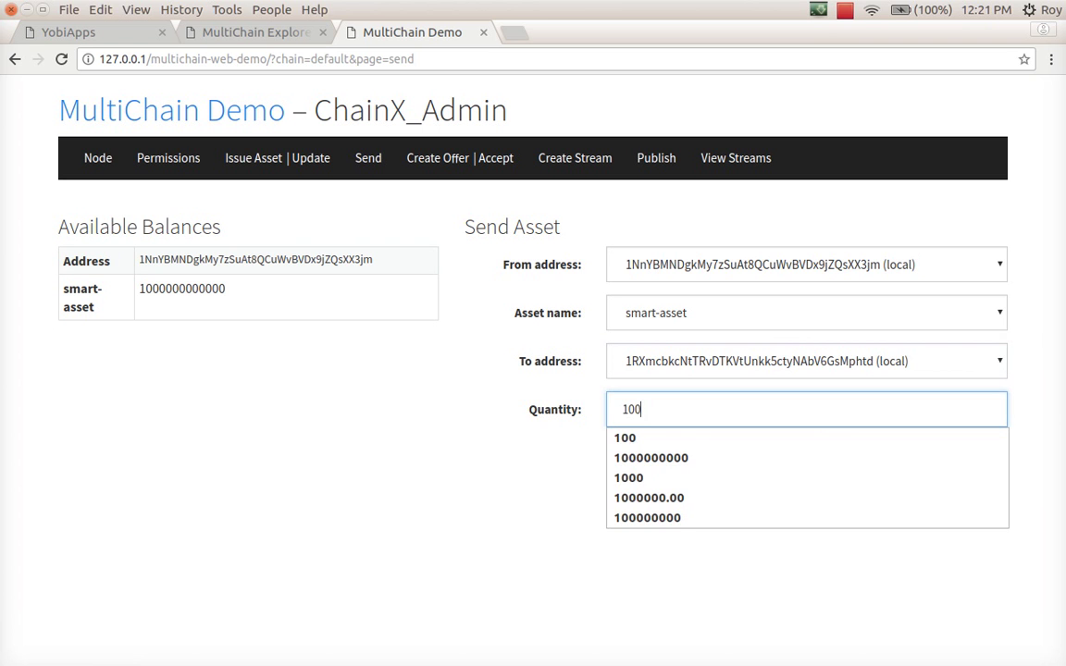
{"action": "key", "text": "Escape"}
{"action": "key", "text": "Return"}
{"action": "left_click_drag", "start_coordinate": [142, 219], "coordinate": [404, 221]}
{"action": "left_click", "coordinate": [405, 220]}
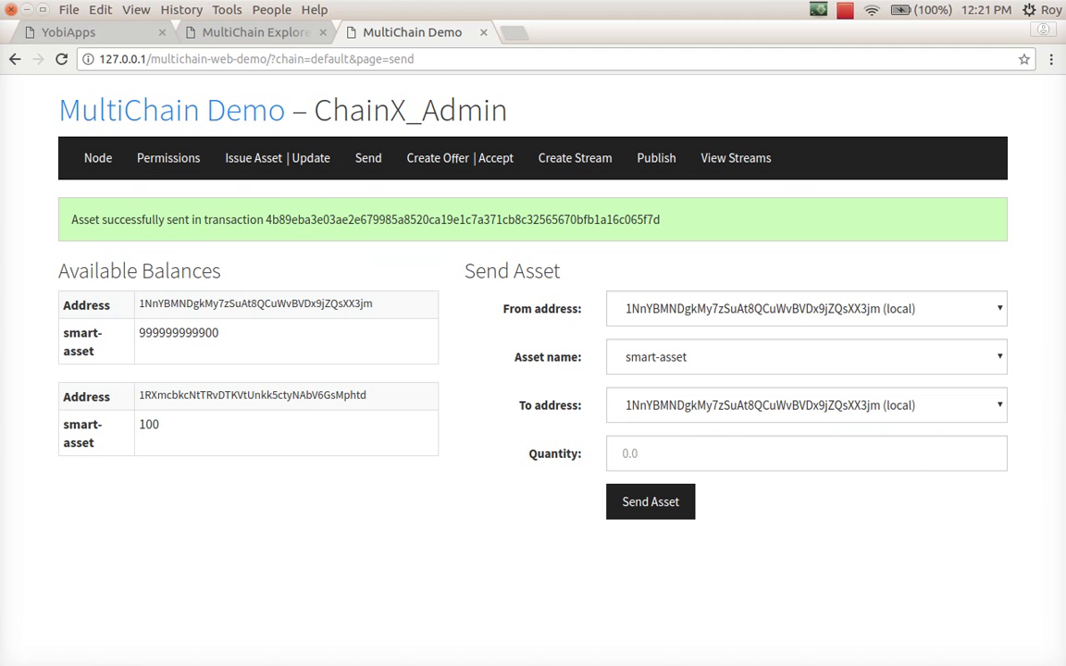
- Refresh MultiChain Explorer and examine the smart-asset output in the latest asset transaction
{"action": "left_click", "coordinate": [230, 32]}
{"action": "key", "text": "F5"}
{"action": "left_click", "coordinate": [249, 378]}
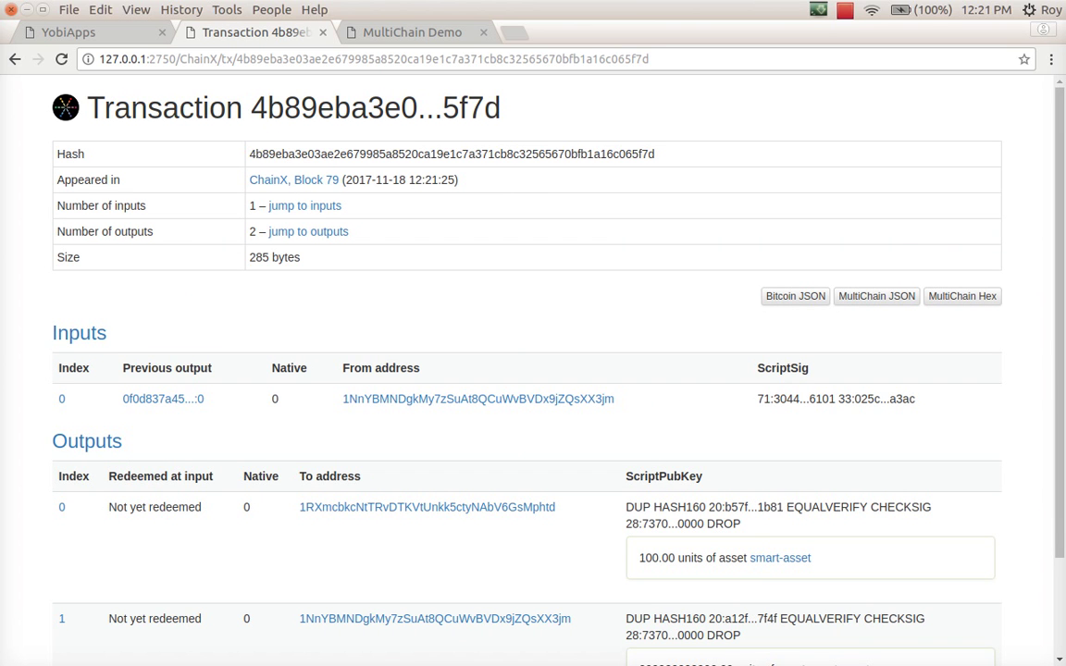
{"action": "triple_click", "coordinate": [692, 558]}
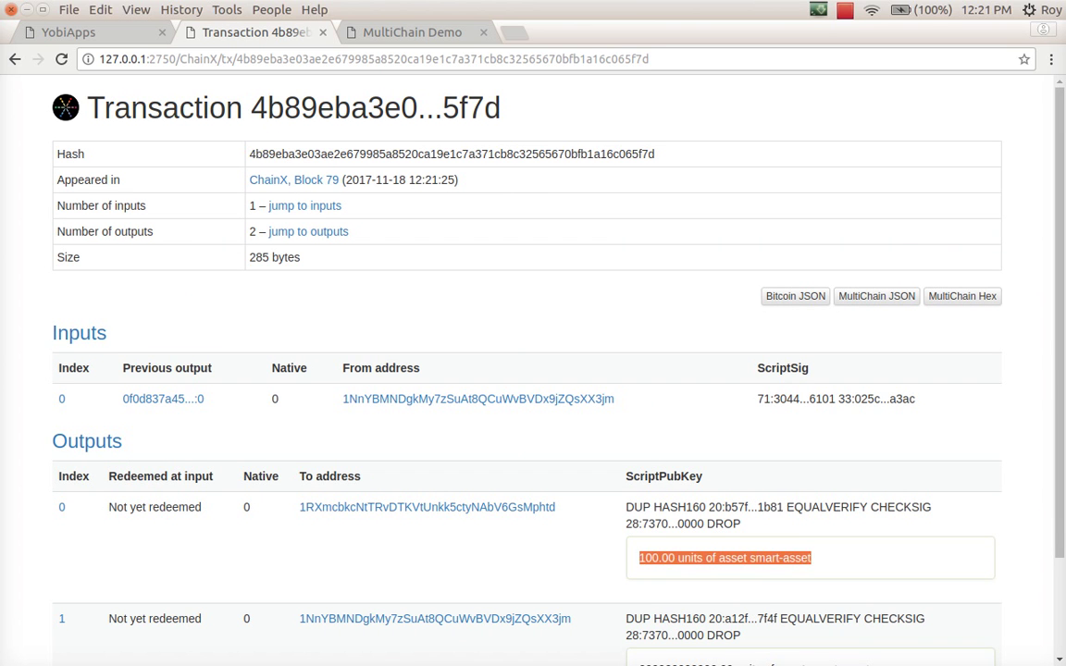
- View the smart-asset summary and its issue transaction, and return to the MultiChain Explorer home page
{"action": "left_click", "coordinate": [780, 558]}
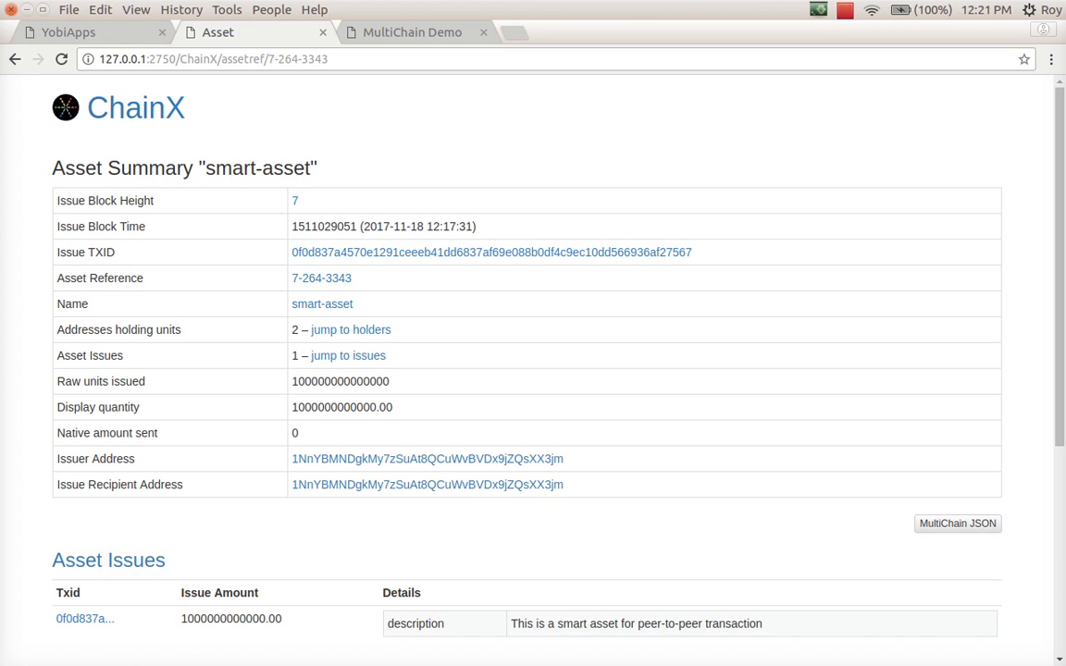
{"action": "left_click", "coordinate": [85, 618]}
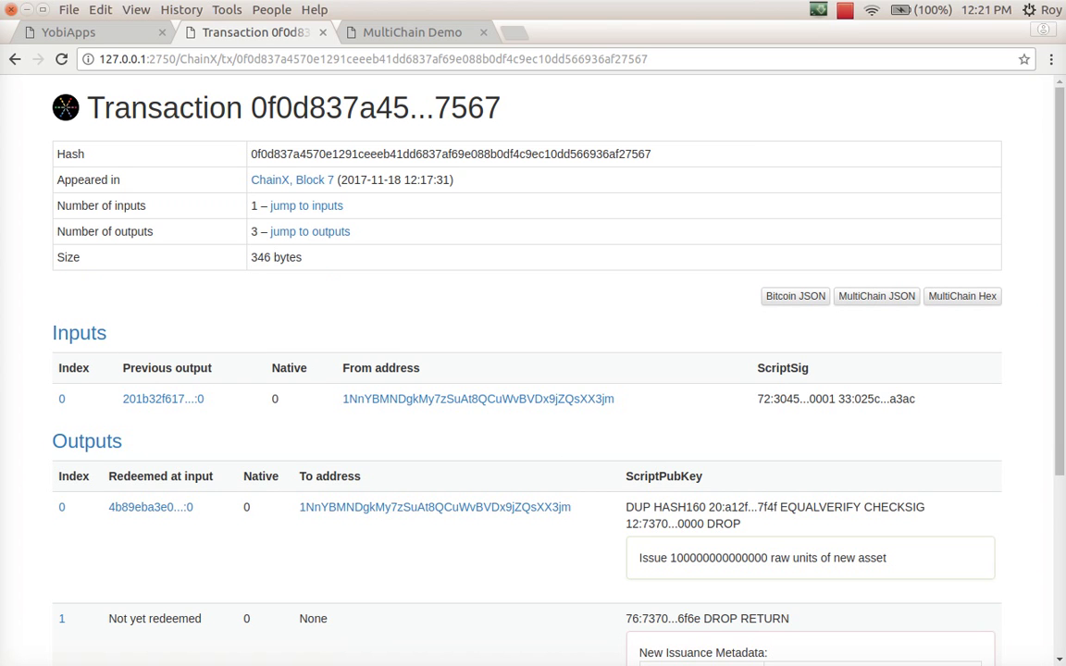
{"action": "left_click", "coordinate": [66, 107]}
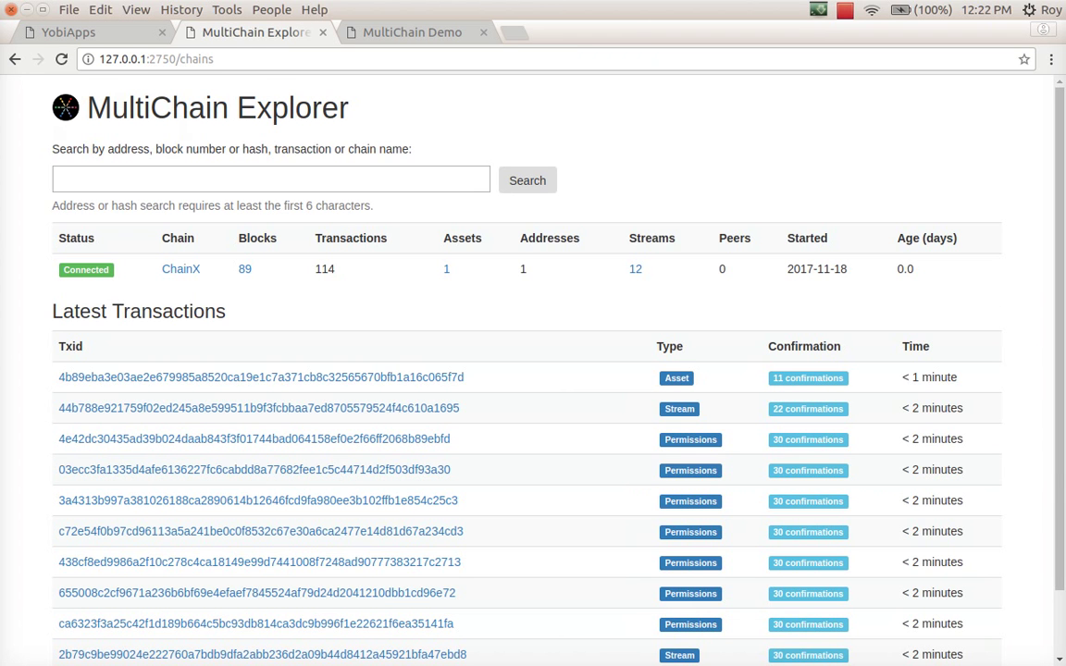
- Review the ChainX chain details and parameters, and view the asset holders of smart-asset
{"action": "left_click", "coordinate": [180, 268]}
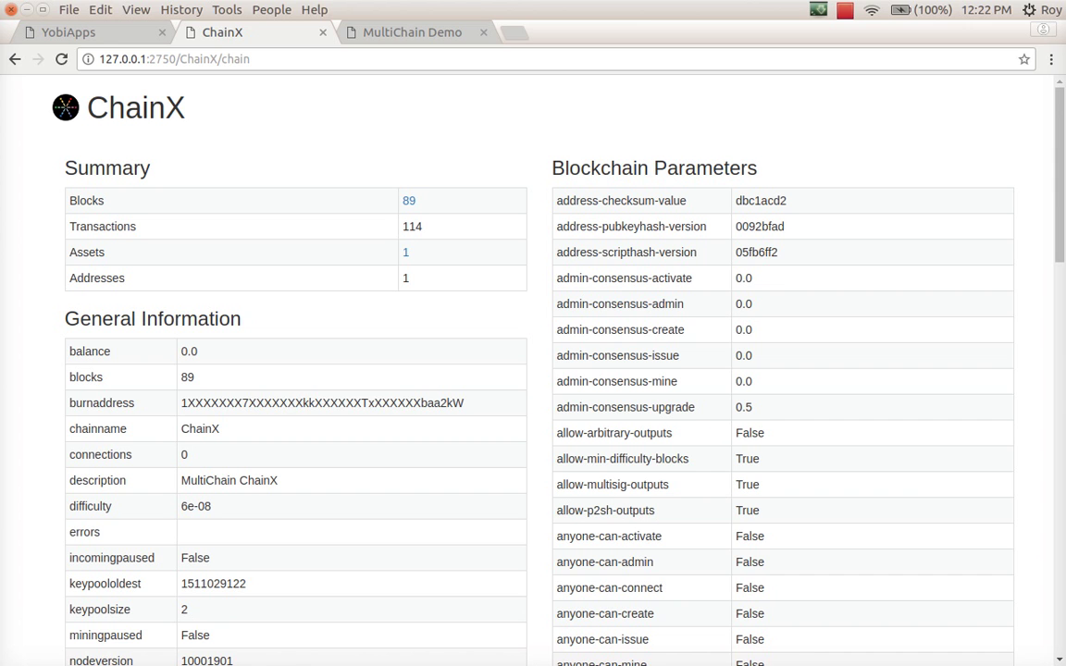
{"action": "left_click", "coordinate": [64, 107]}
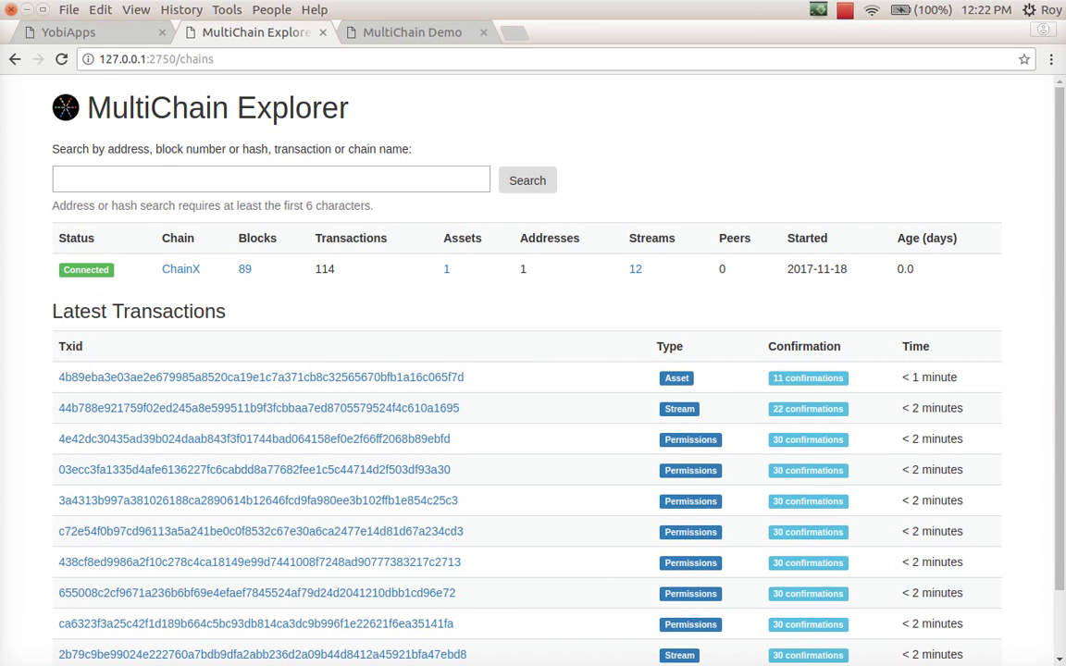
{"action": "left_click", "coordinate": [445, 268]}
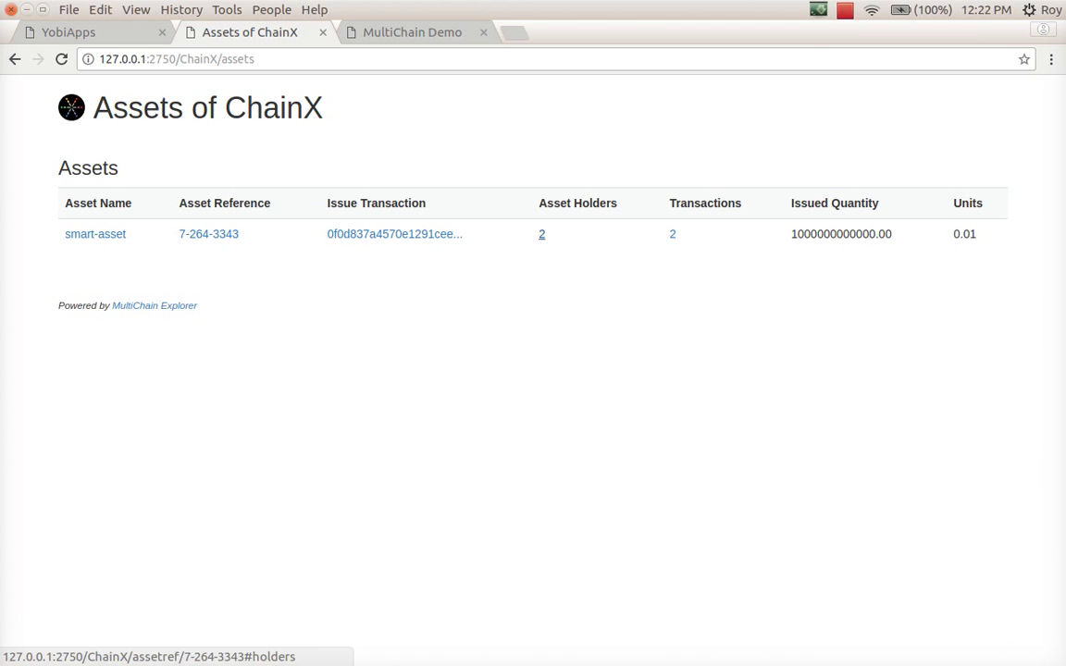
{"action": "left_click", "coordinate": [541, 234]}
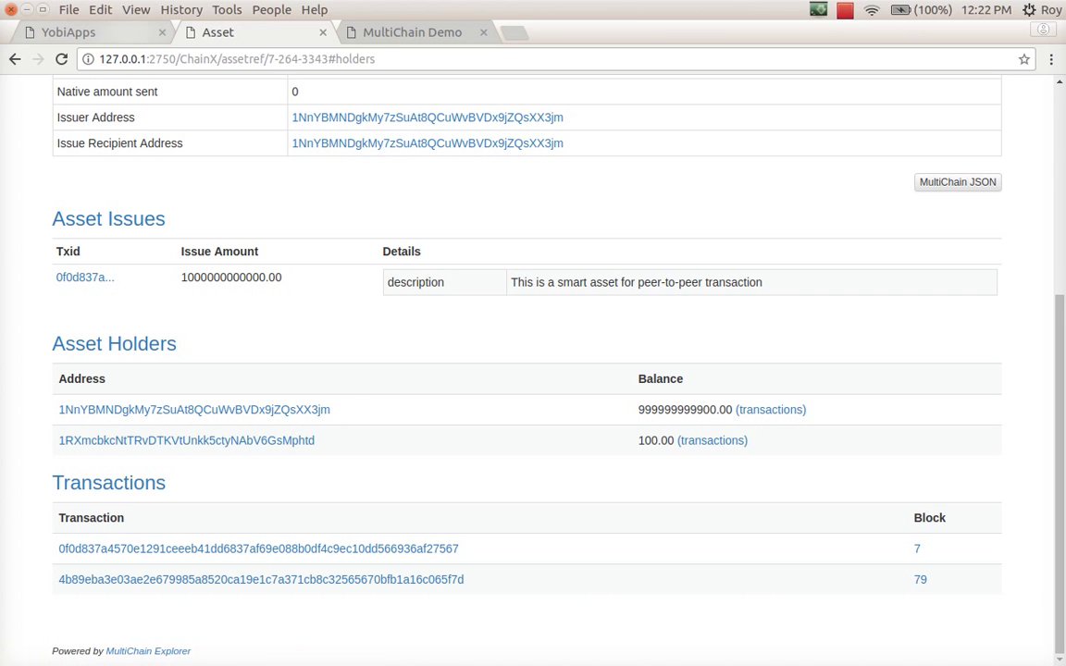
- Reload demo22's UniWallet page and compare its balance with the smart-asset balances in MultiChain Demo and the explorer's asset holders
{"action": "left_click", "coordinate": [110, 32]}
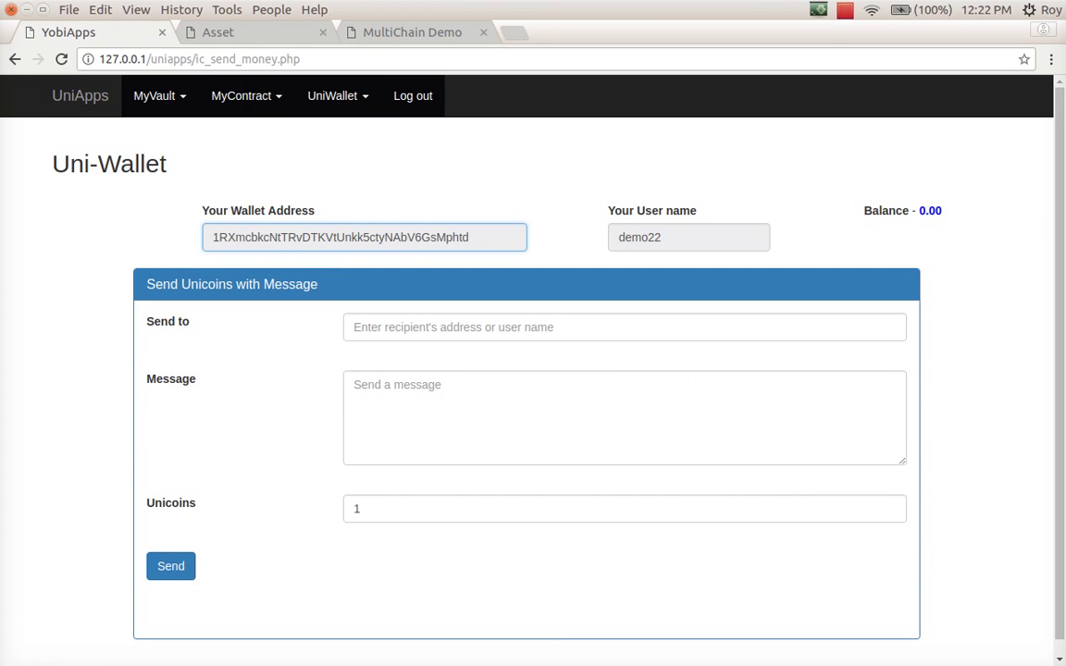
{"action": "left_click", "coordinate": [61, 59]}
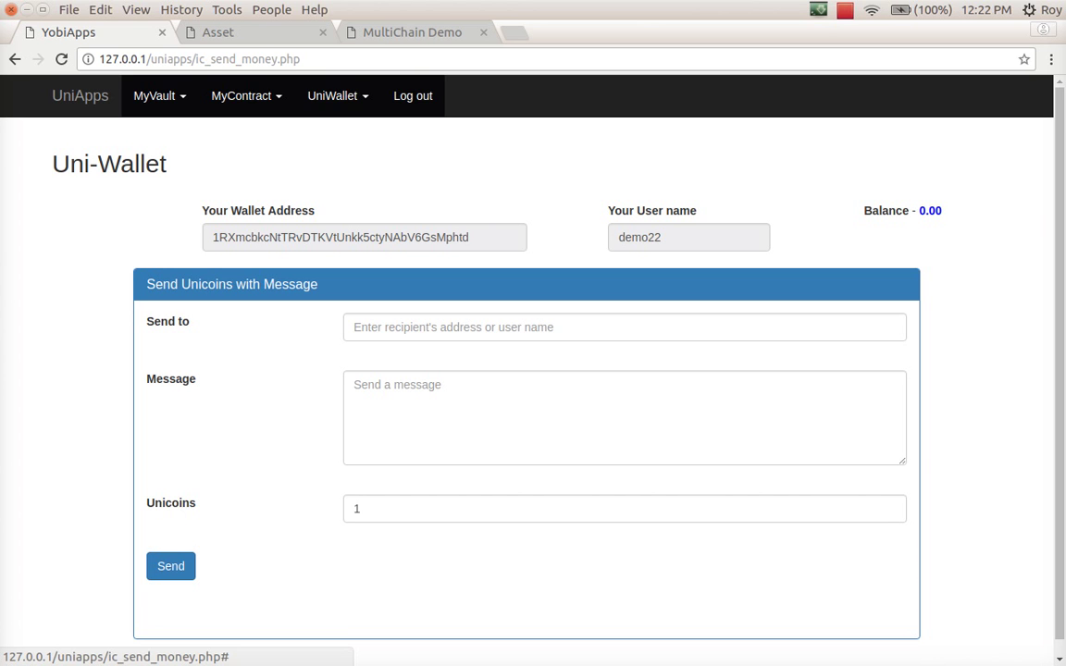
{"action": "left_click", "coordinate": [410, 33]}
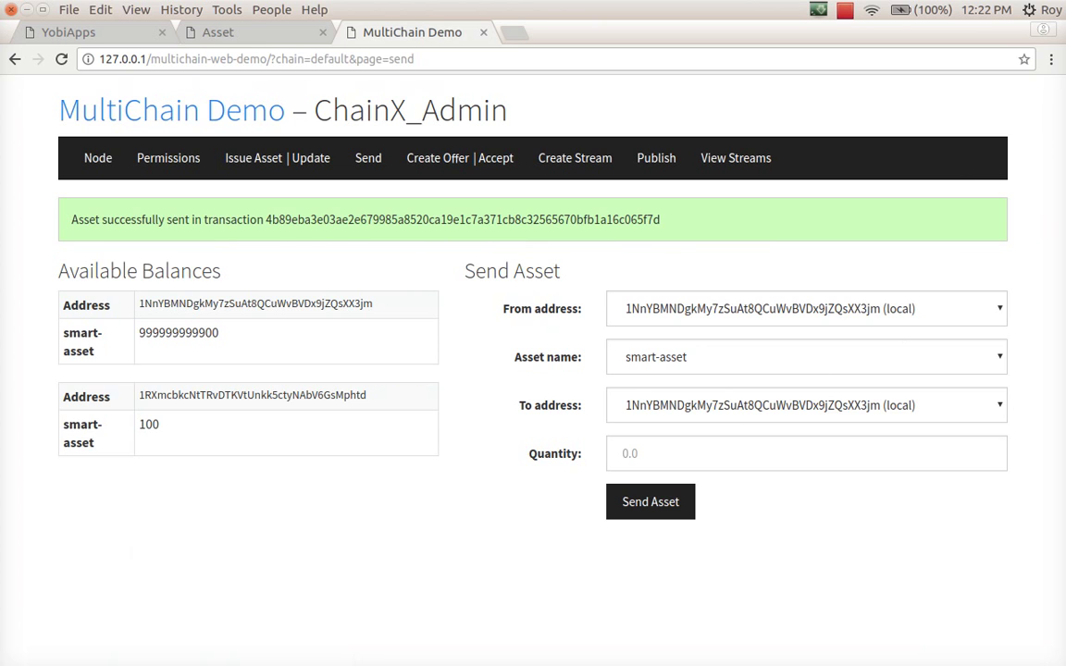
{"action": "left_click", "coordinate": [269, 34]}
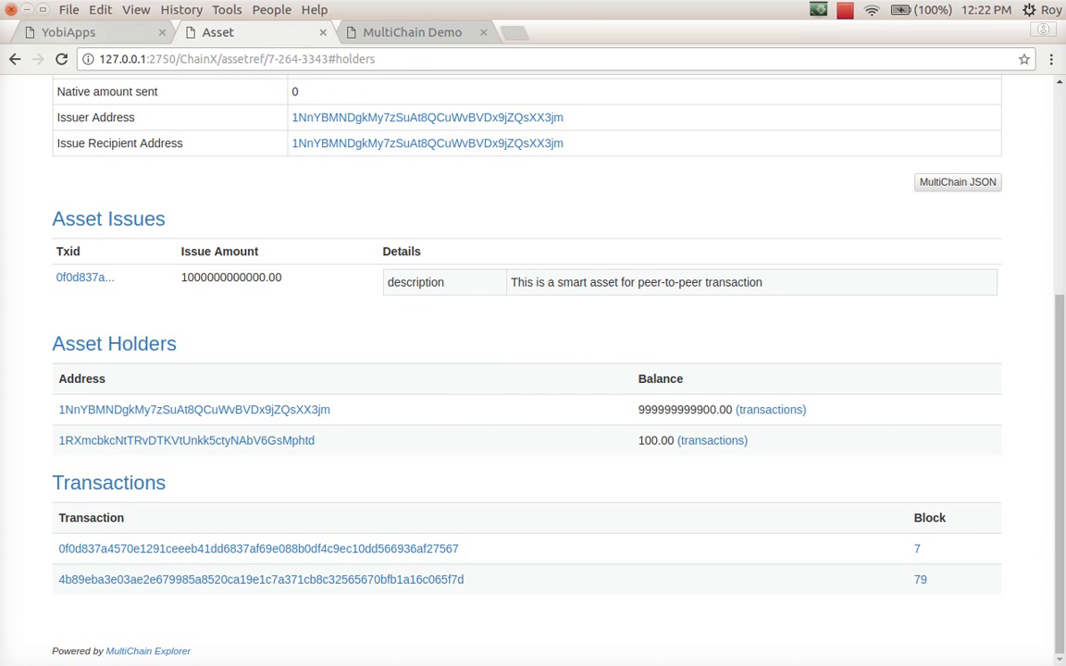
{"action": "left_click", "coordinate": [92, 33]}
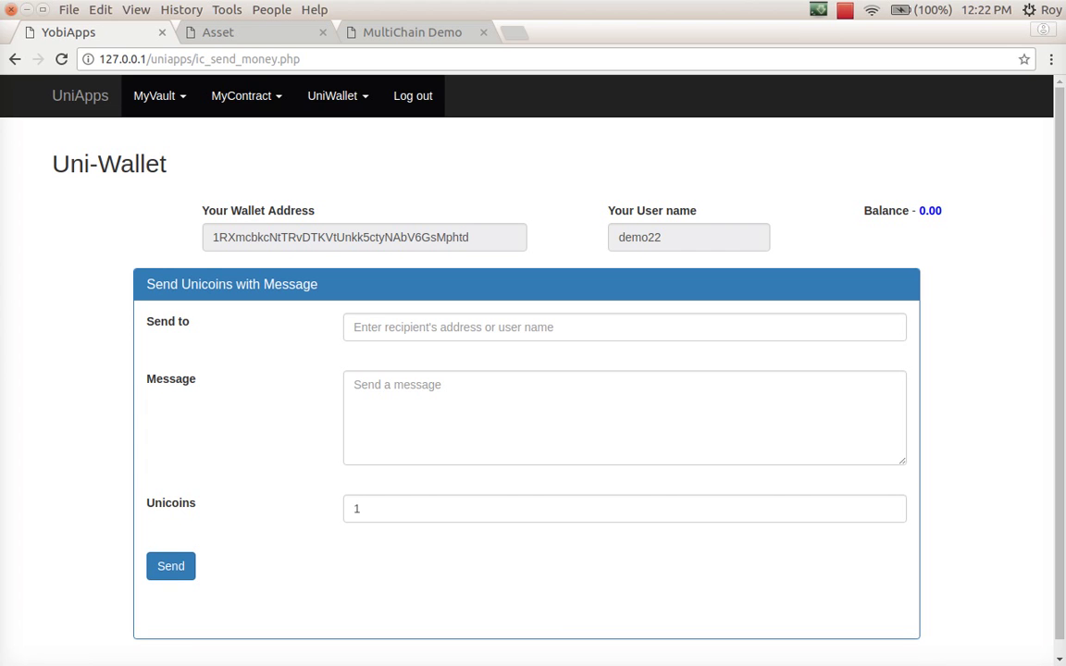
{"action": "left_click", "coordinate": [26, 9]}
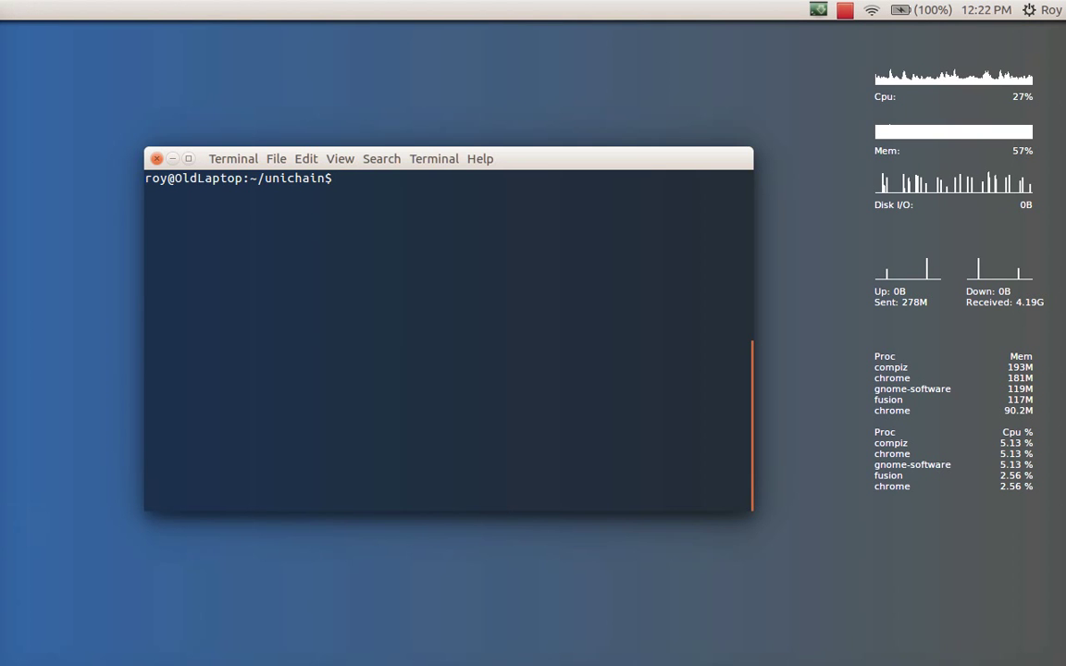
{"action": "left_click", "coordinate": [845, 10]}
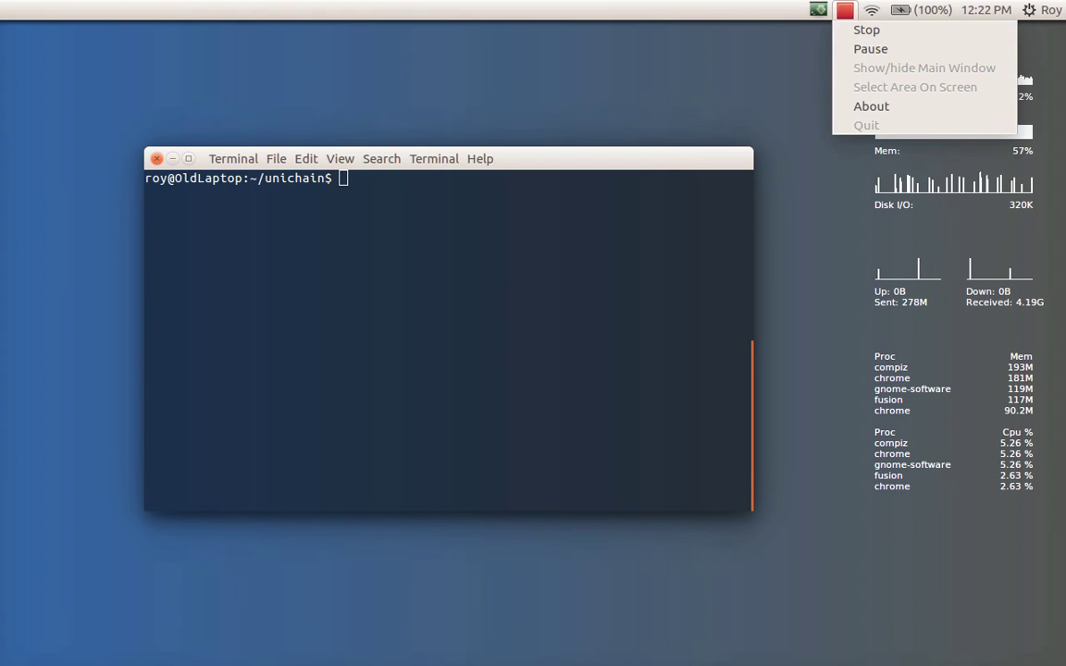